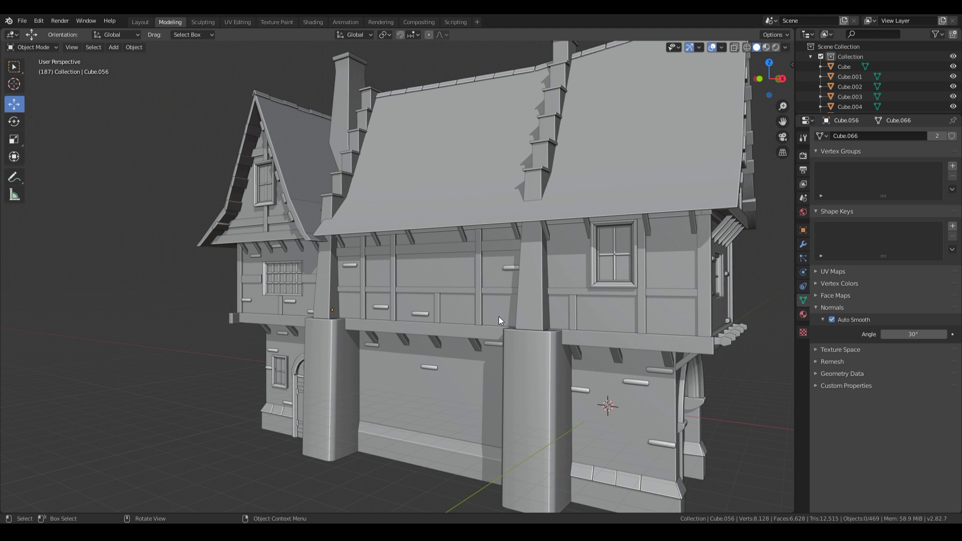
# Test-move the upper wall beam, undo it, and select the left corner post
pyautogui.click(476, 279)
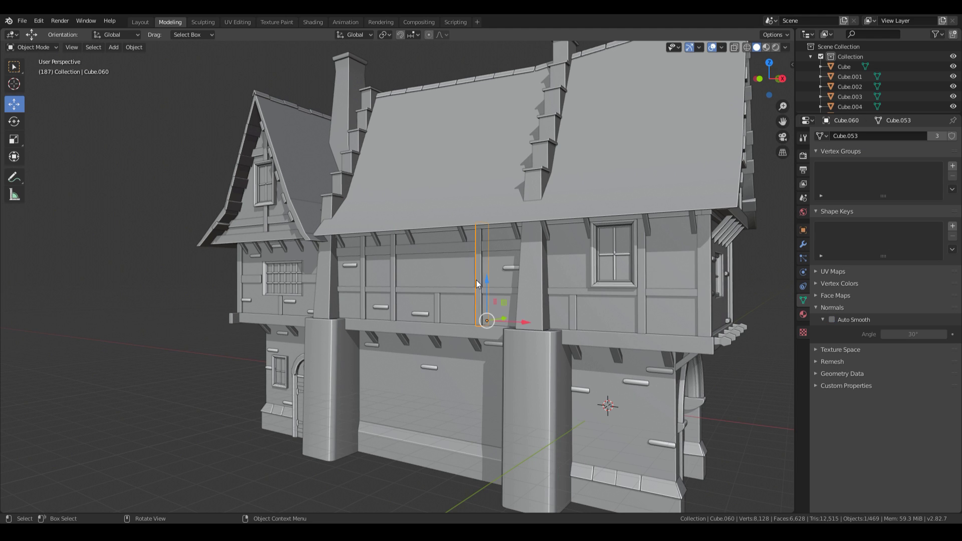
pyautogui.moveTo(505, 318); pyautogui.dragTo(425, 329)
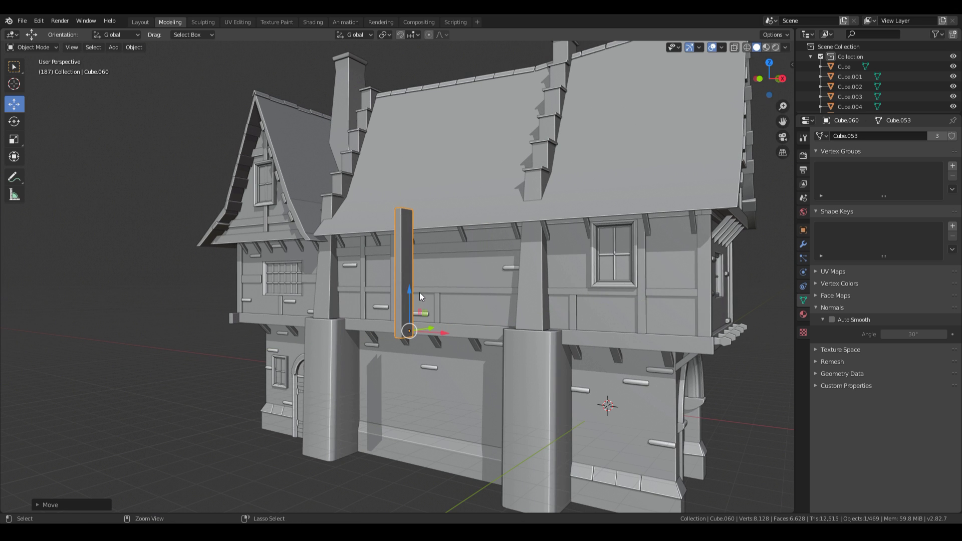
pyautogui.hotkey('ctrl', 'z')
pyautogui.click(336, 319)
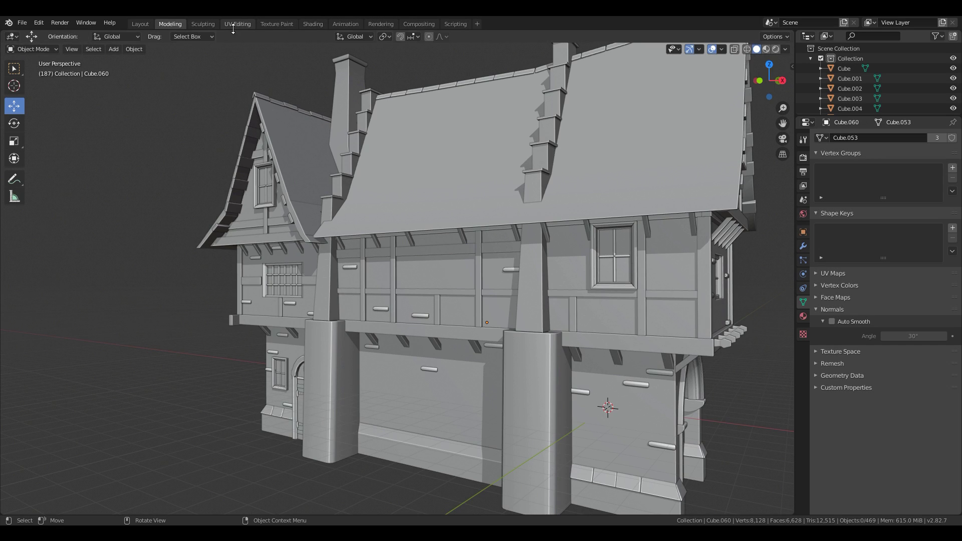
# In UV Editing, select all the white post's faces and cube-project its UVs
pyautogui.click(233, 25)
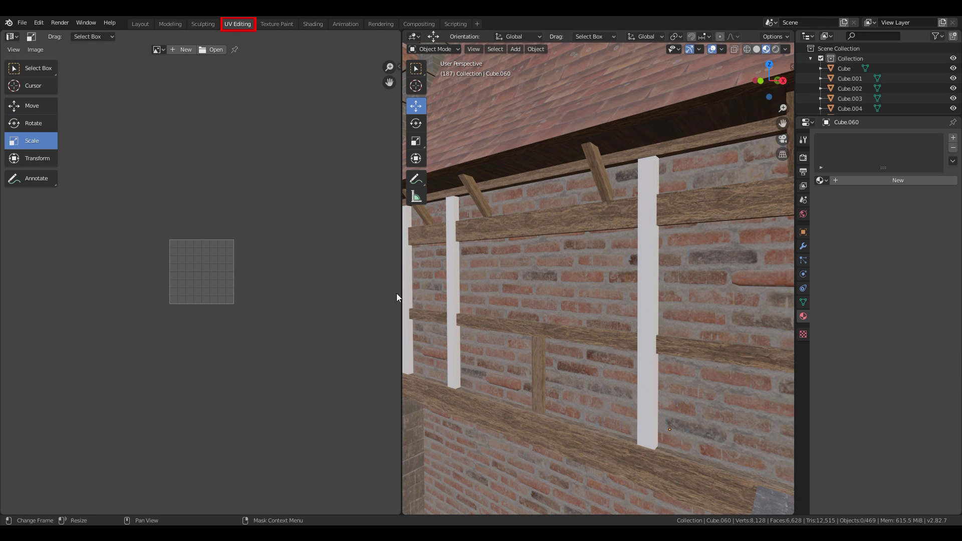
pyautogui.click(650, 299)
pyautogui.press('Tab')
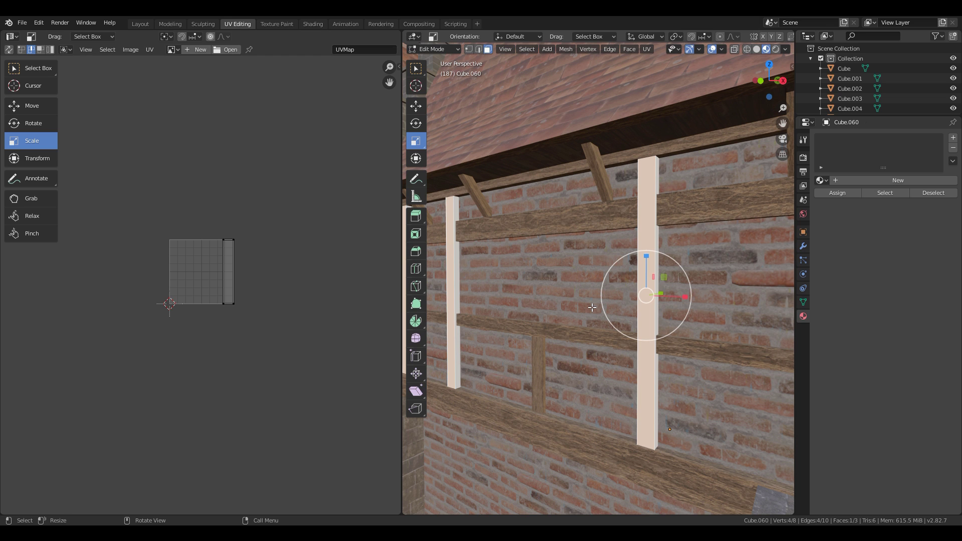
pyautogui.press('a')
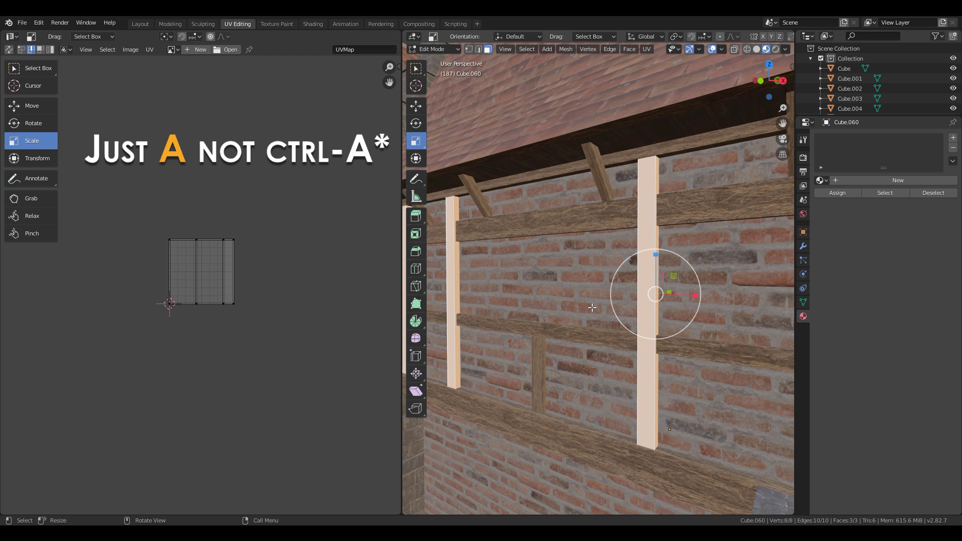
pyautogui.click(646, 49)
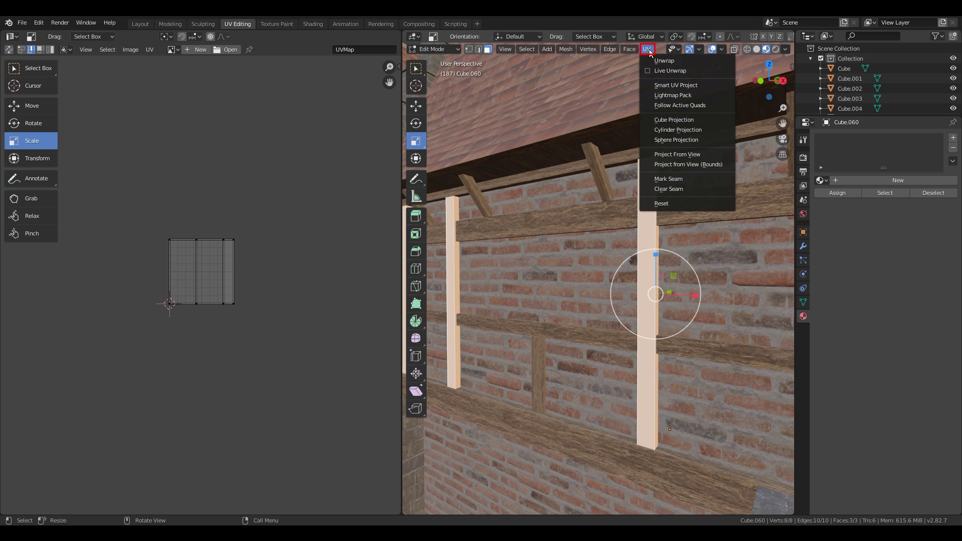
pyautogui.click(701, 119)
pyautogui.scroll(5, 176, 256)
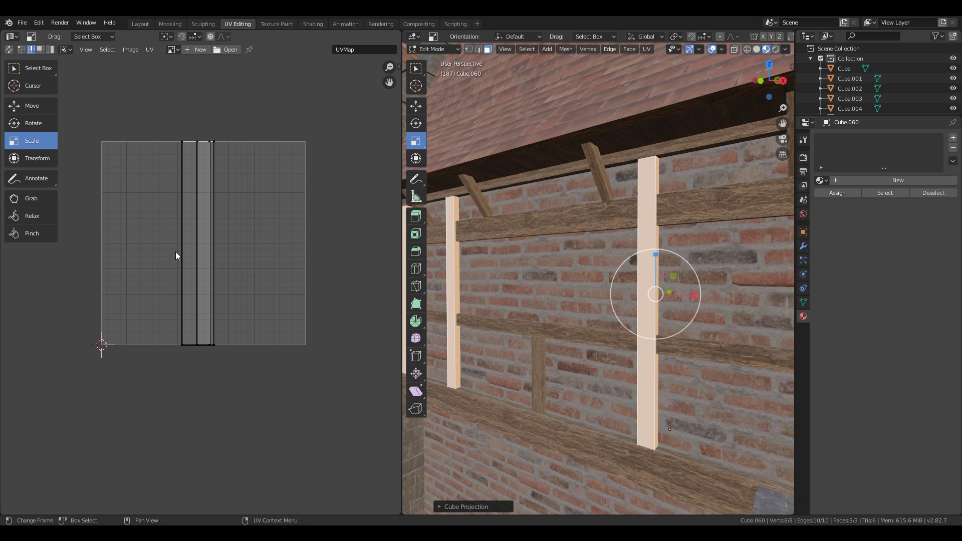
# Assign the existing wood material to the post
pyautogui.click(820, 180)
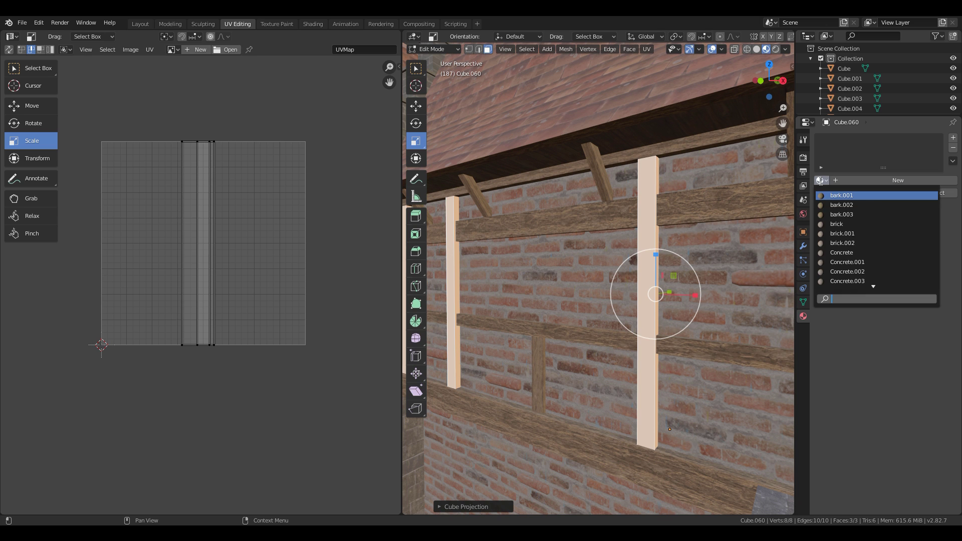
pyautogui.write('wood')
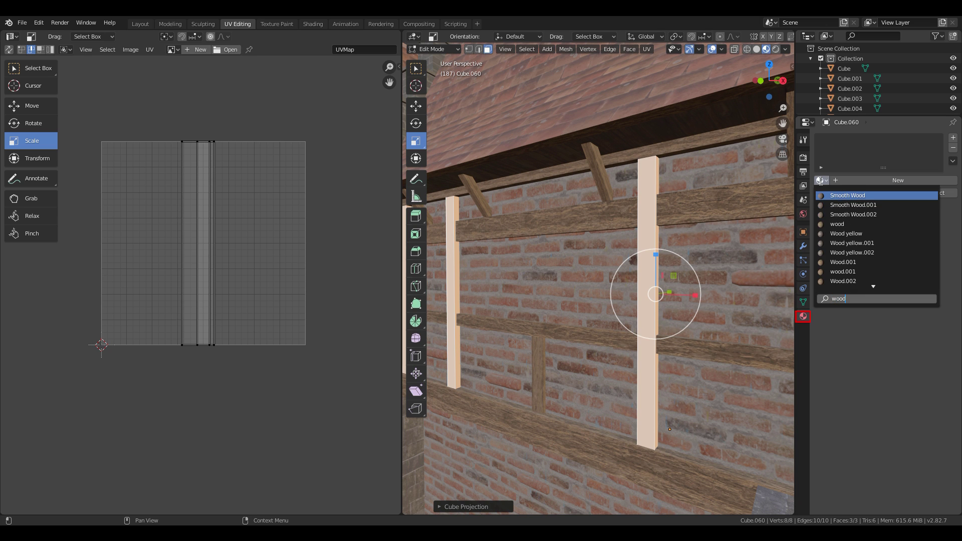
pyautogui.press('Down')
pyautogui.press('Down')
pyautogui.press('Down')
pyautogui.press('Return')
# Box-select the post's UV strips and start rotating them
pyautogui.moveTo(136, 105); pyautogui.dragTo(301, 129)
pyautogui.scroll(6, 301, 129)
pyautogui.scroll(-10, 315, 232)
pyautogui.press('r')
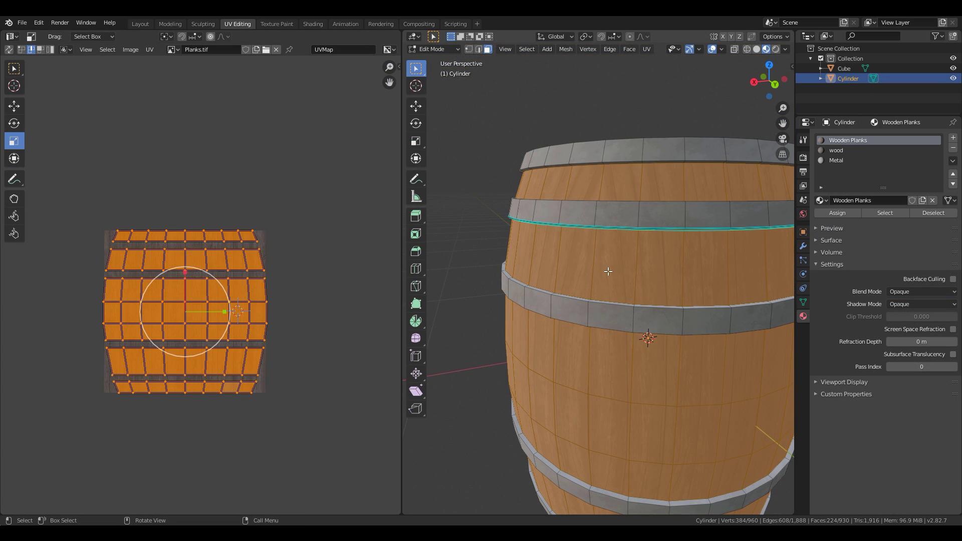
# Return to Object Mode and orbit to view the whole textured barrel
pyautogui.press('Tab')
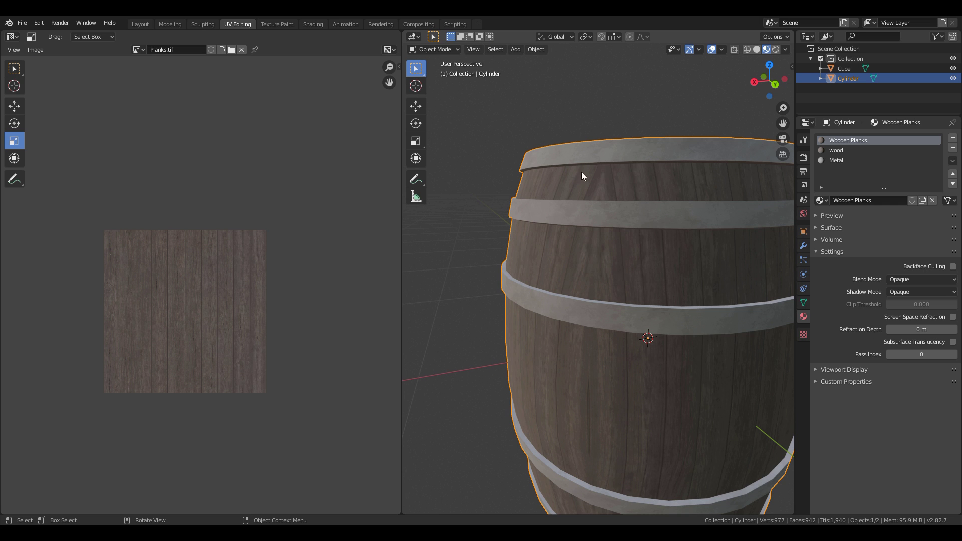
pyautogui.moveTo(584, 264); pyautogui.dragTo(626, 286, button='middle')
pyautogui.scroll(-3, 608, 277)
# Back in Edit Mode, weld the selected vertices of the upper UV strips
pyautogui.press('Tab')
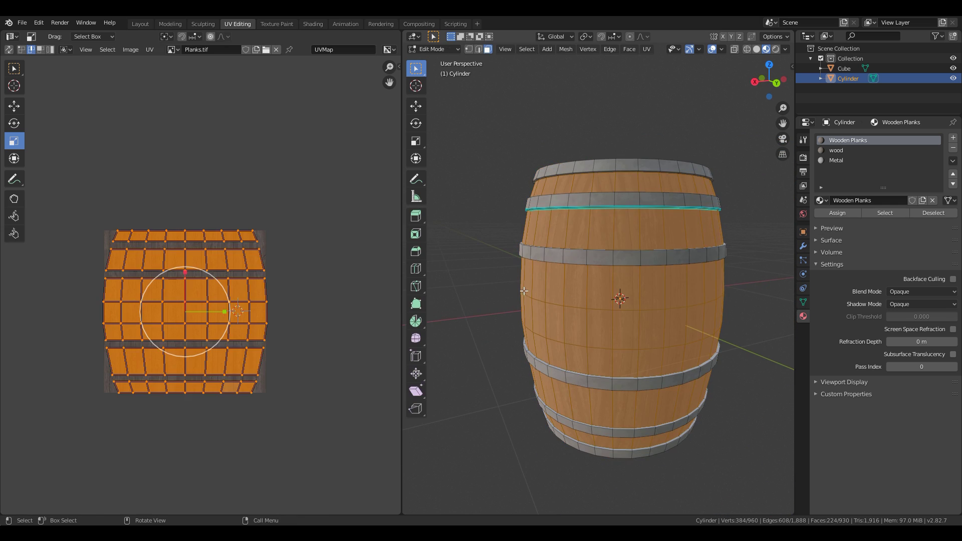
pyautogui.click(274, 246)
pyautogui.scroll(5, 274, 246)
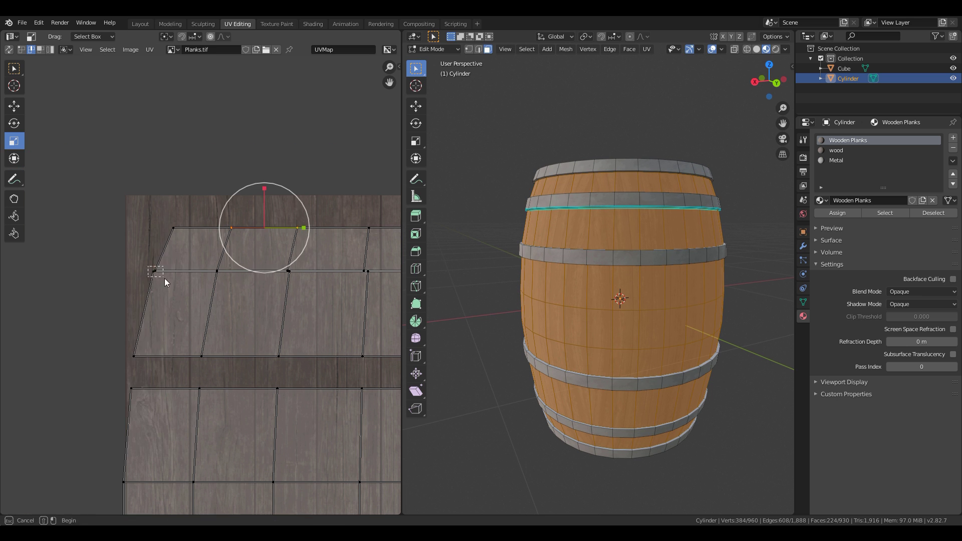
pyautogui.rightClick(134, 447)
pyautogui.click(134, 447)
# Weld the UV strip's left edge vertices and straighten them vertically
pyautogui.moveTo(290, 269); pyautogui.dragTo(337, 285, button='middle')
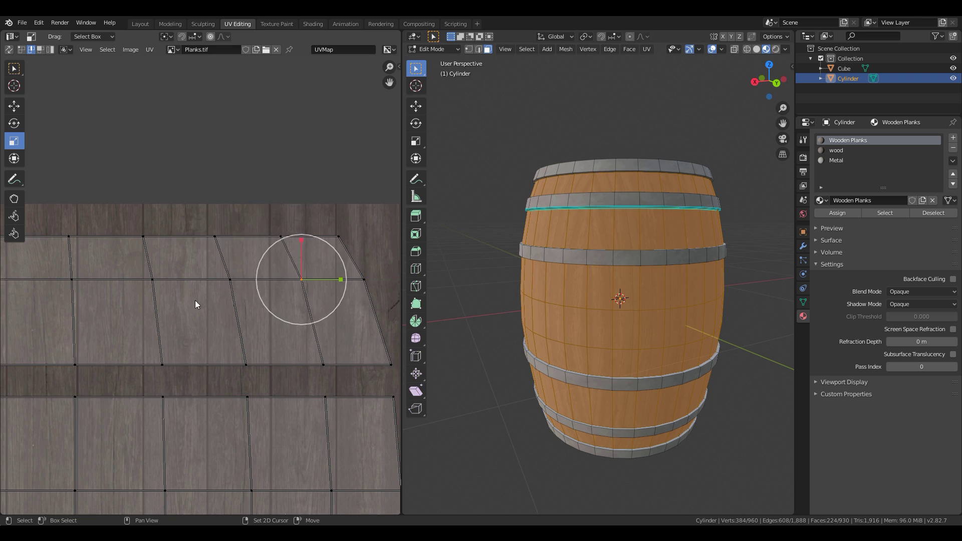
pyautogui.click(73, 320)
pyautogui.moveTo(80, 321); pyautogui.dragTo(150, 324, button='middle')
pyautogui.rightClick(147, 261)
pyautogui.click(147, 261)
pyautogui.rightClick(141, 326)
pyautogui.click(143, 330)
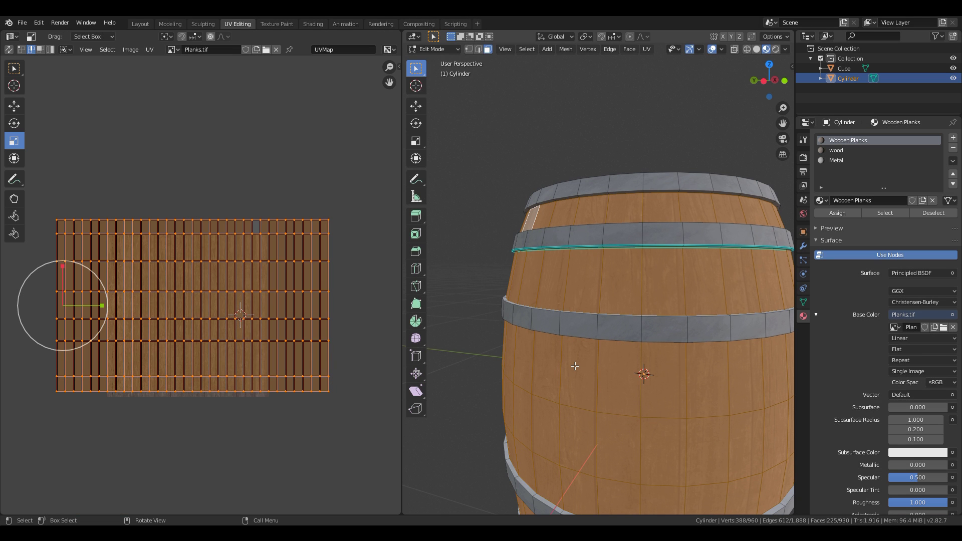
# Return to Object Mode and orbit around the finished plank-textured barrel
pyautogui.press('Tab')
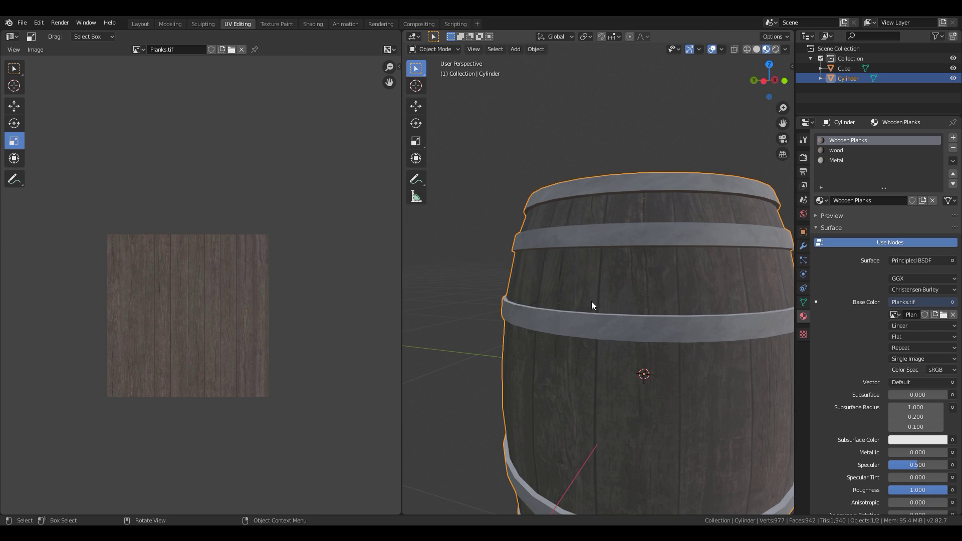
pyautogui.scroll(-4, 601, 426)
pyautogui.moveTo(601, 426); pyautogui.dragTo(632, 387, button='middle')
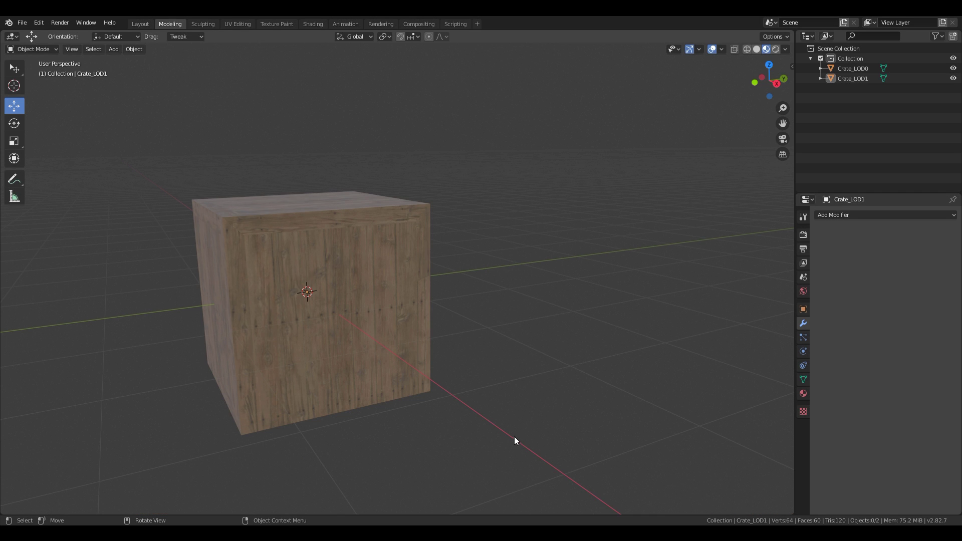
# Drag Crate_LOD1 along Y to the right of Crate_LOD0 and compare both crates
pyautogui.click(342, 354)
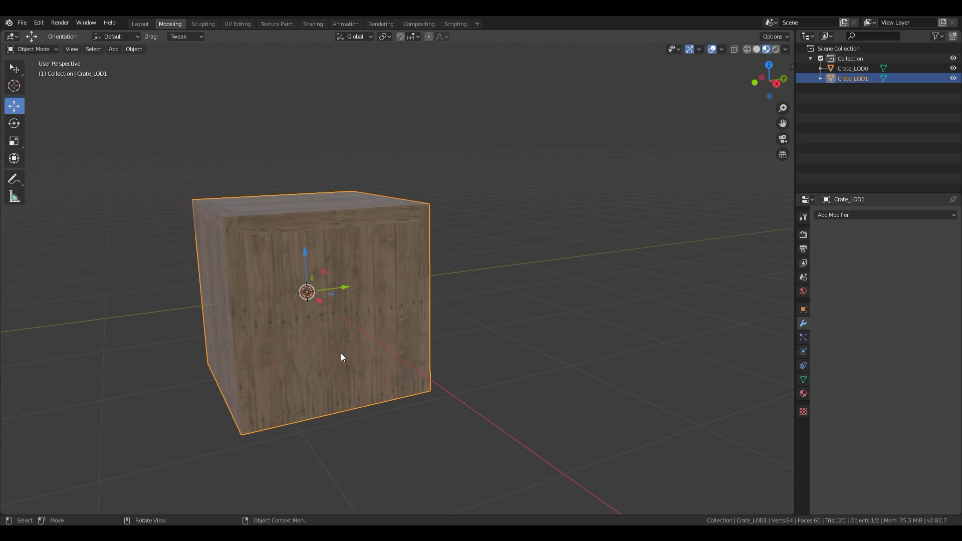
pyautogui.moveTo(346, 287); pyautogui.dragTo(581, 258)
pyautogui.click(386, 353)
pyautogui.click(500, 332)
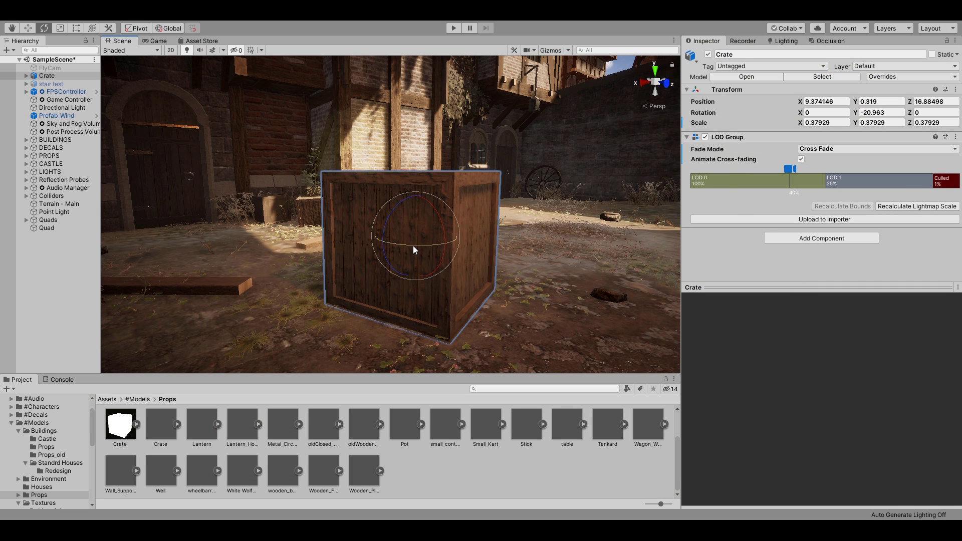
# Expand Crate in the Hierarchy, inspect Crate_LOD0 and Crate_LOD1, then reselect Crate
pyautogui.click(28, 76)
pyautogui.click(27, 76)
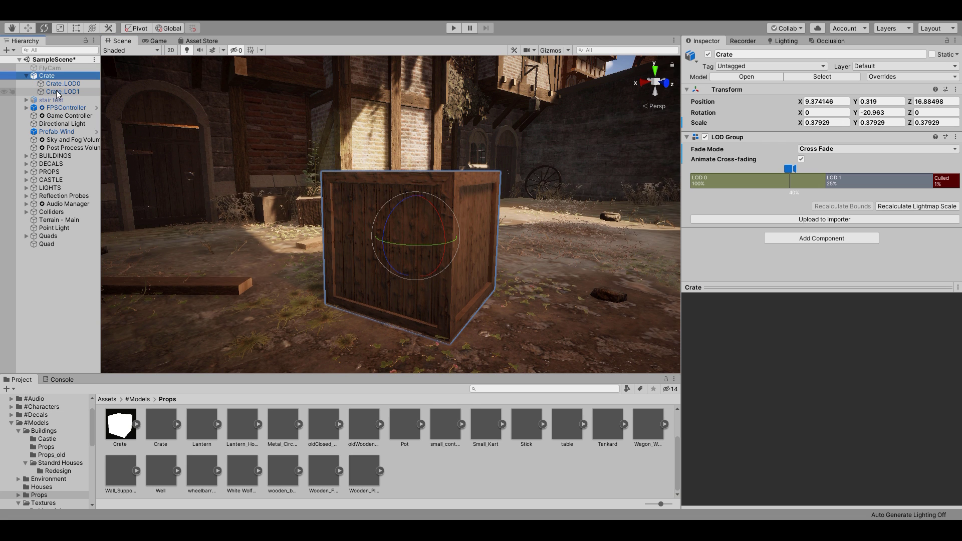
pyautogui.click(59, 92)
pyautogui.click(60, 83)
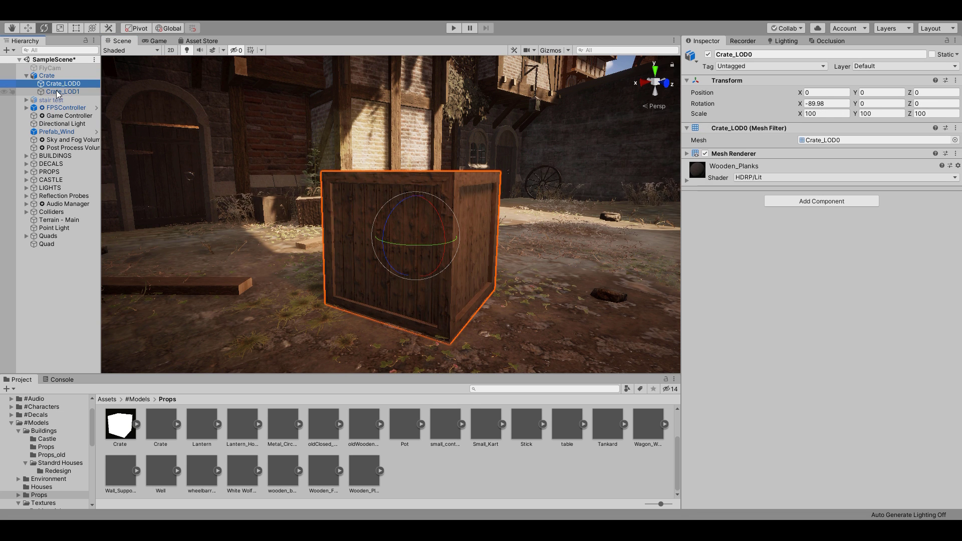
pyautogui.click(60, 92)
pyautogui.click(62, 77)
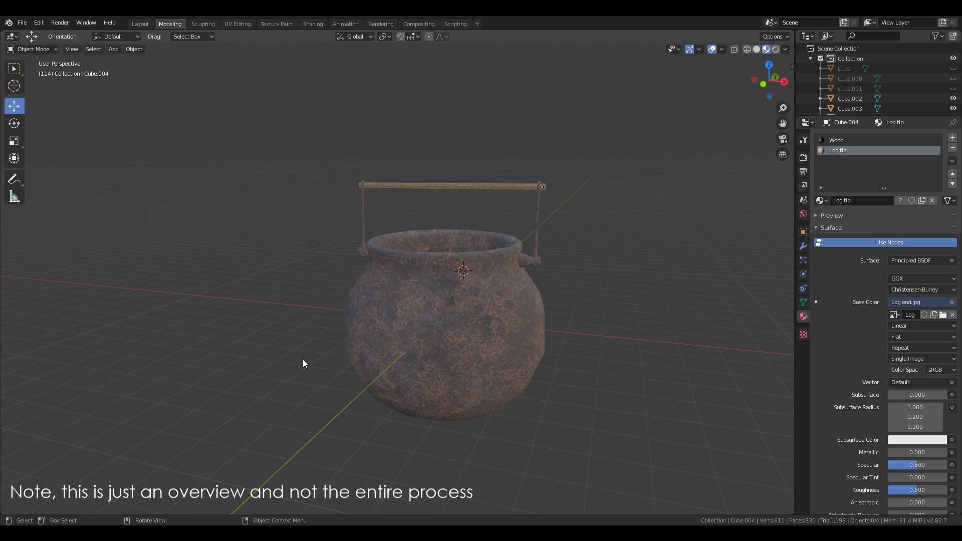
# Box-select the pot with its handle pieces and join them into one object
pyautogui.moveTo(253, 114); pyautogui.dragTo(667, 452)
pyautogui.rightClick(466, 314)
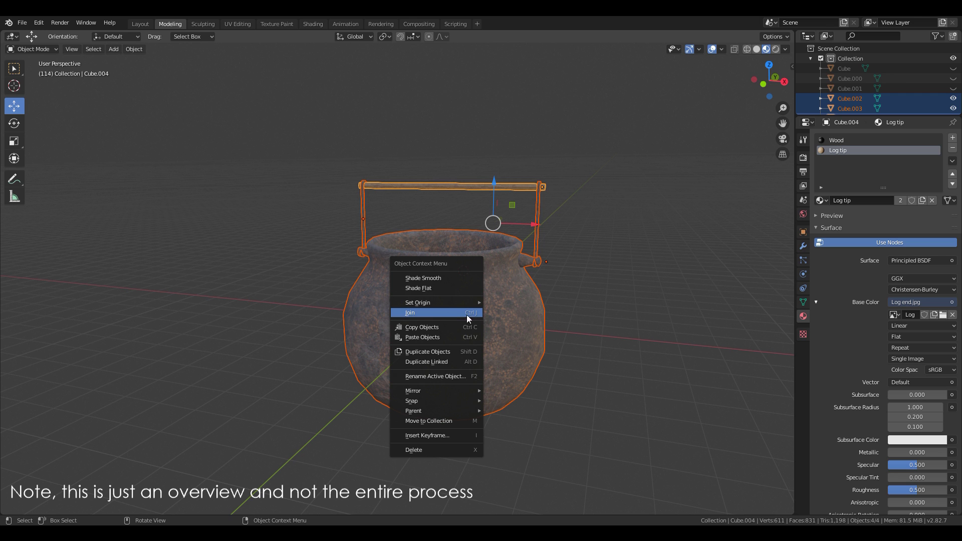
pyautogui.click(462, 314)
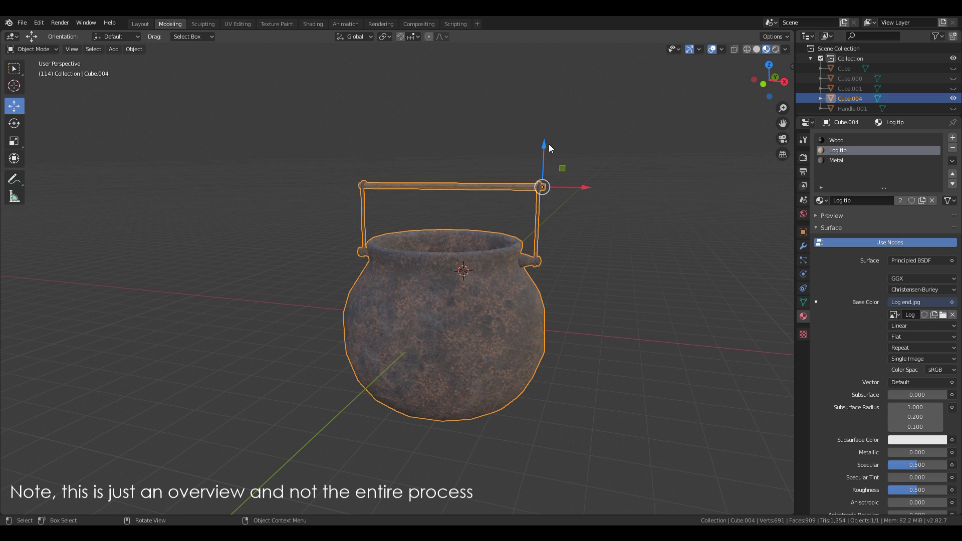
# Test-raise the joined Cube.004 on Z, undo the move, and deselect
pyautogui.moveTo(548, 146); pyautogui.dragTo(549, 113)
pyautogui.hotkey('ctrl', 'z')
pyautogui.click(291, 148)
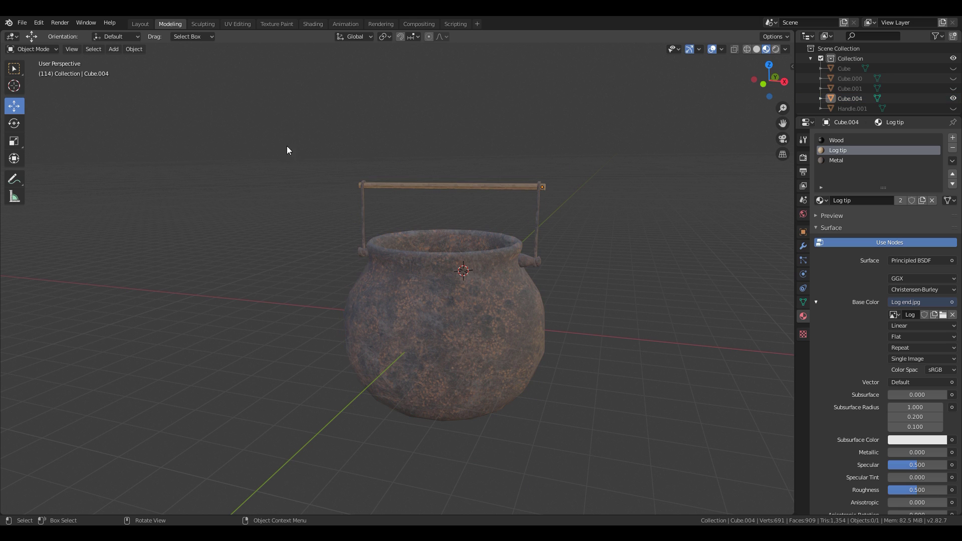
# Create a new 2048 × 2048 image named AlbedoMap in UV Editing
pyautogui.click(244, 25)
pyautogui.click(223, 49)
pyautogui.click(261, 42)
pyautogui.write('AlbedoMap')
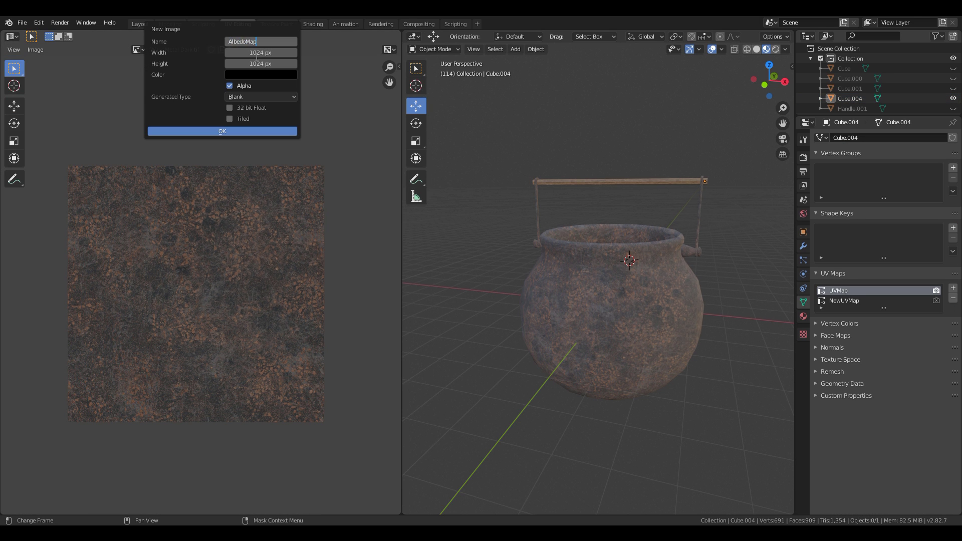
pyautogui.click(259, 53)
pyautogui.press('Tab')
pyautogui.write('2048')
pyautogui.click(222, 132)
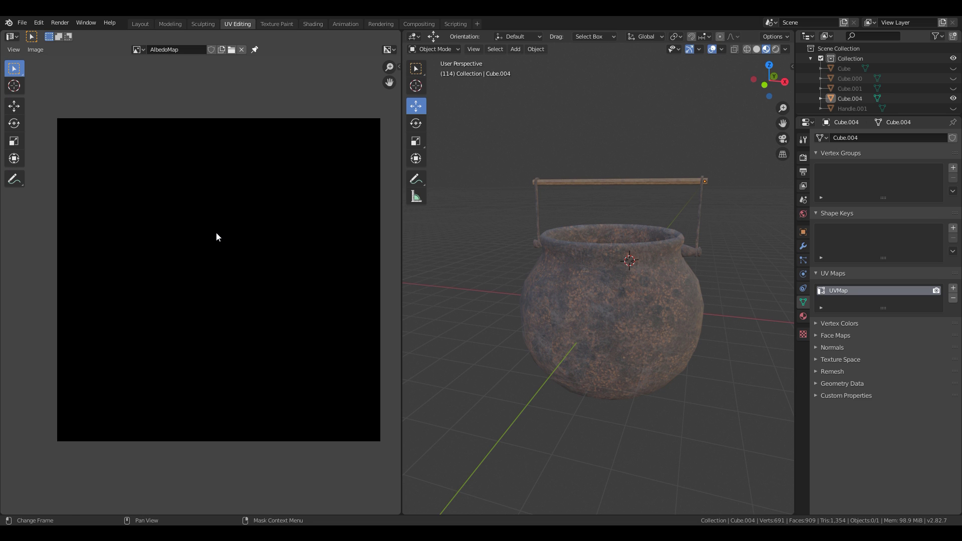
# Rename the pot's second UV map to UVMap 2
pyautogui.doubleClick(876, 301)
pyautogui.write('UVMap.00')
pyautogui.press('BackSpace')
pyautogui.press('BackSpace')
pyautogui.press('BackSpace')
pyautogui.write('2')
pyautogui.press('Return')
pyautogui.press('Tab')
# Unwrap the pot onto UVMap 2 and re-enter Edit Mode to check the UVs
pyautogui.click(647, 49)
pyautogui.click(671, 80)
pyautogui.press('Tab')
pyautogui.press('Tab')
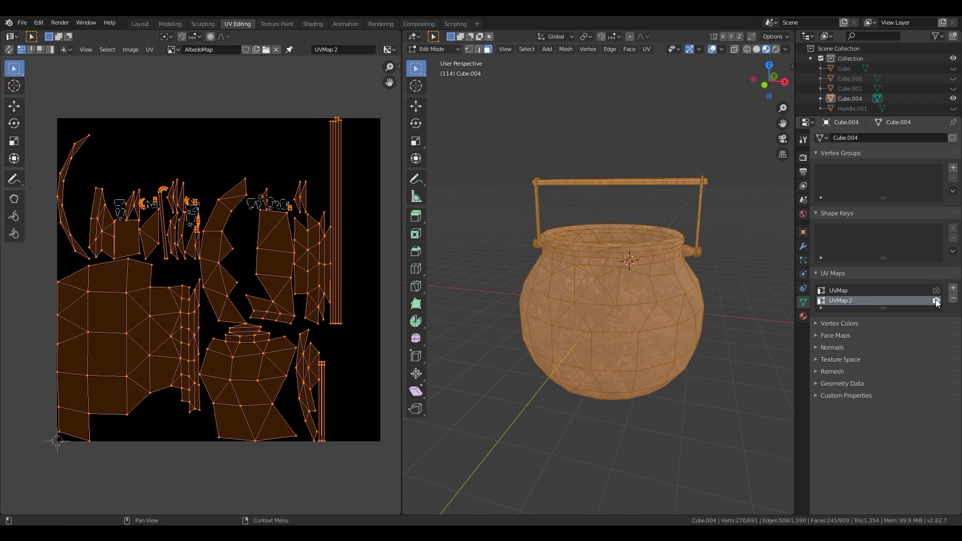
pyautogui.press('Tab')
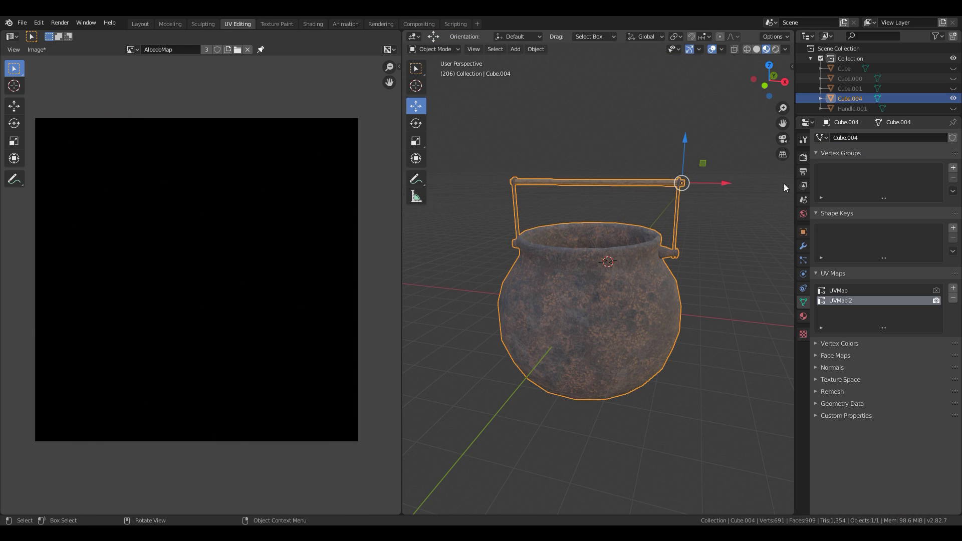
# Bake the pot's diffuse colour only into AlbedoMap and inspect the baked texture
pyautogui.click(802, 157)
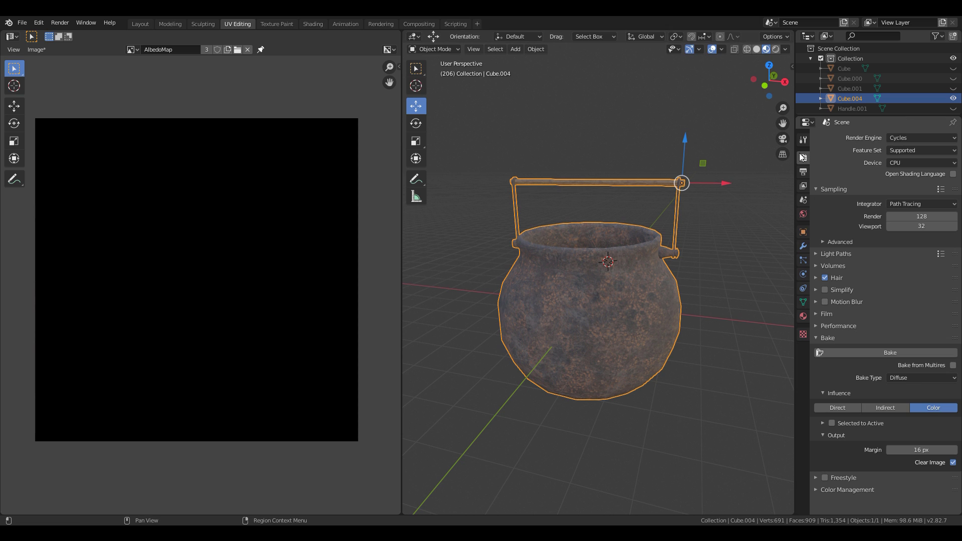
pyautogui.click(879, 353)
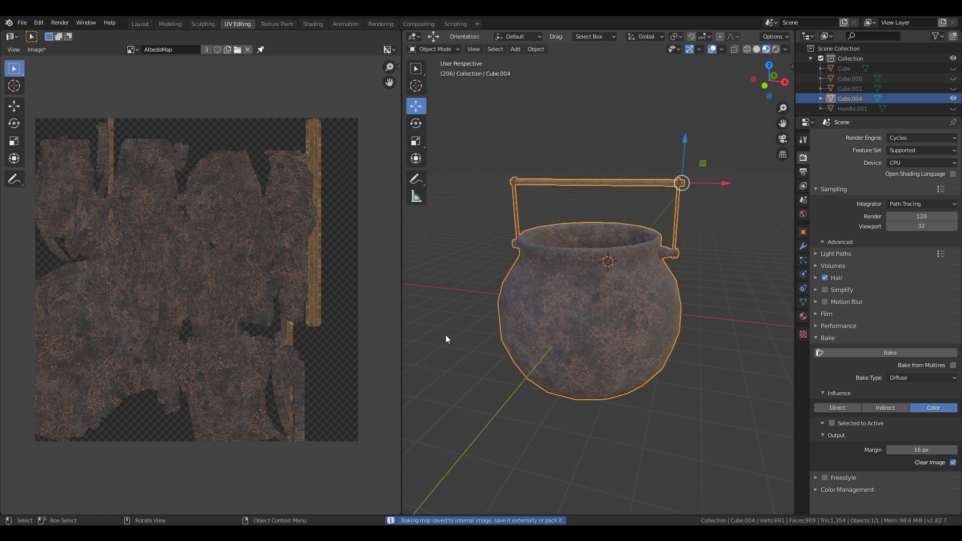
pyautogui.scroll(-3, 157, 340)
pyautogui.moveTo(163, 290); pyautogui.dragTo(145, 274, button='middle')
pyautogui.scroll(2, 224, 282)
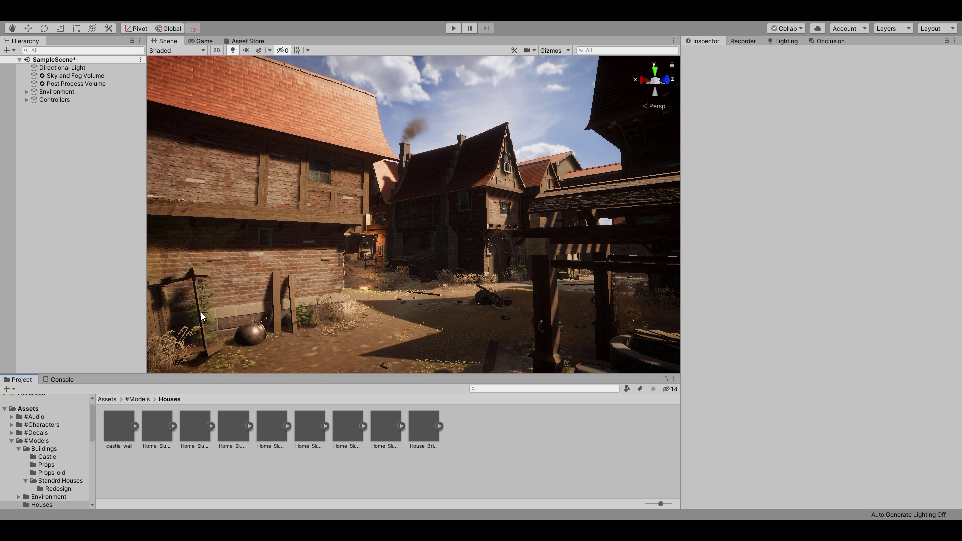
# Select Sky and Fog Volume and expand its Volume, Visual Environment and Fog overrides
pyautogui.click(88, 76)
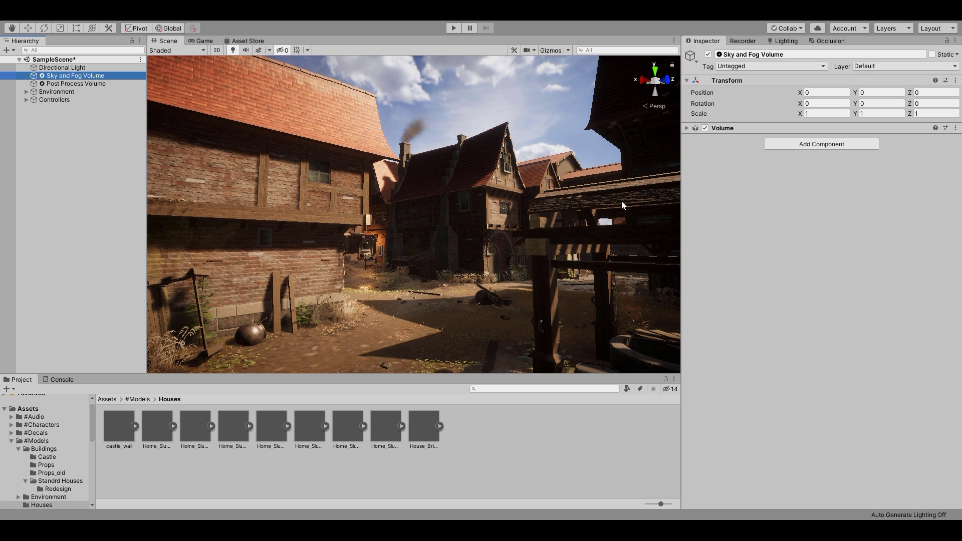
pyautogui.click(687, 128)
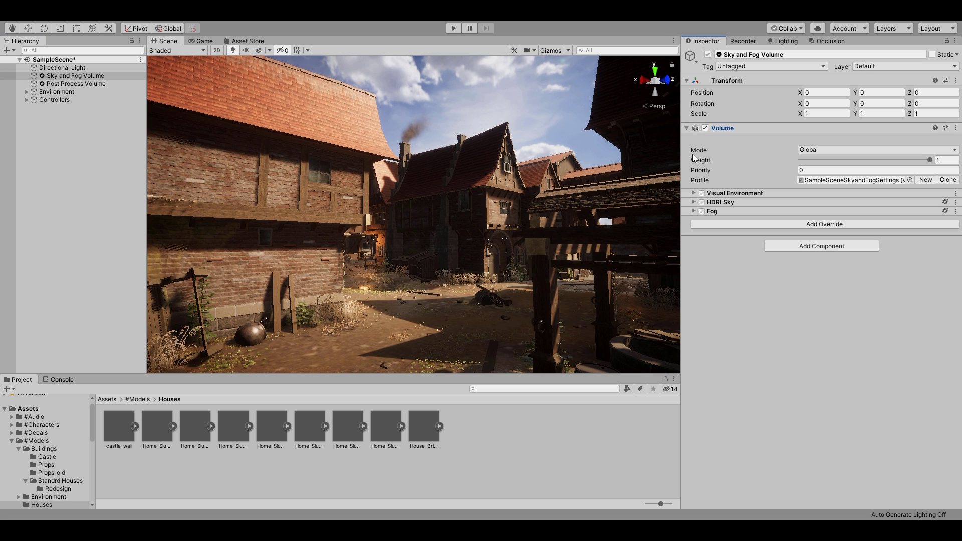
pyautogui.click(693, 193)
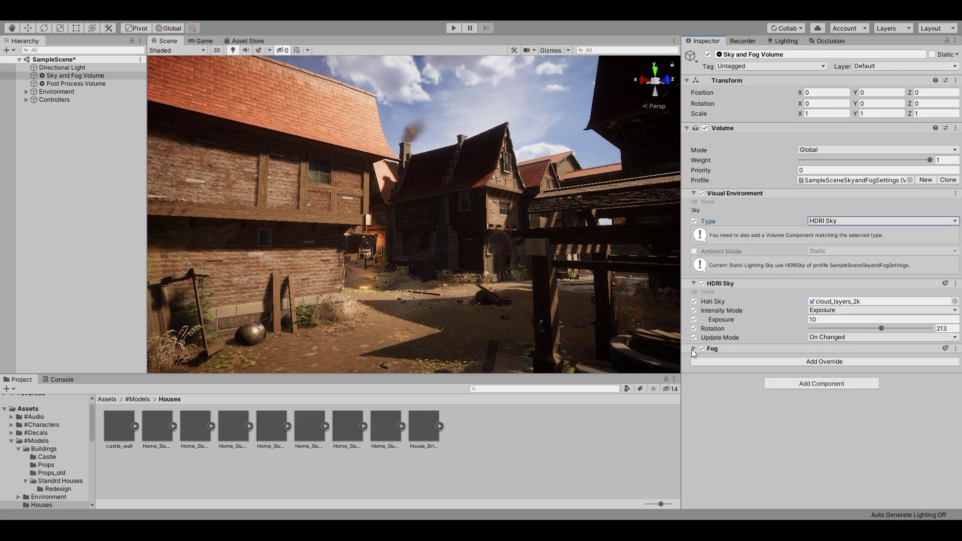
pyautogui.click(694, 350)
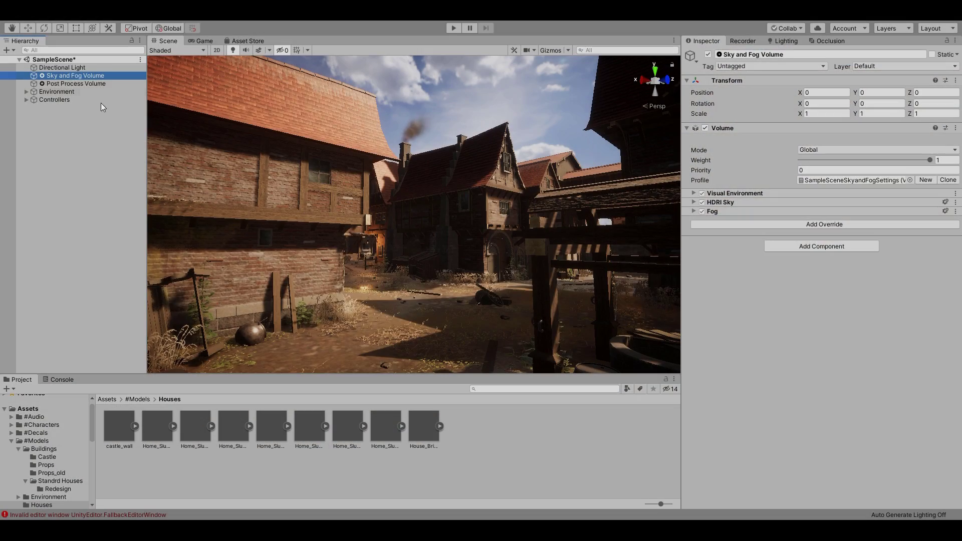
# On the Post Process Volume, toggle Vignette off and on to compare, leaving it enabled
pyautogui.click(94, 84)
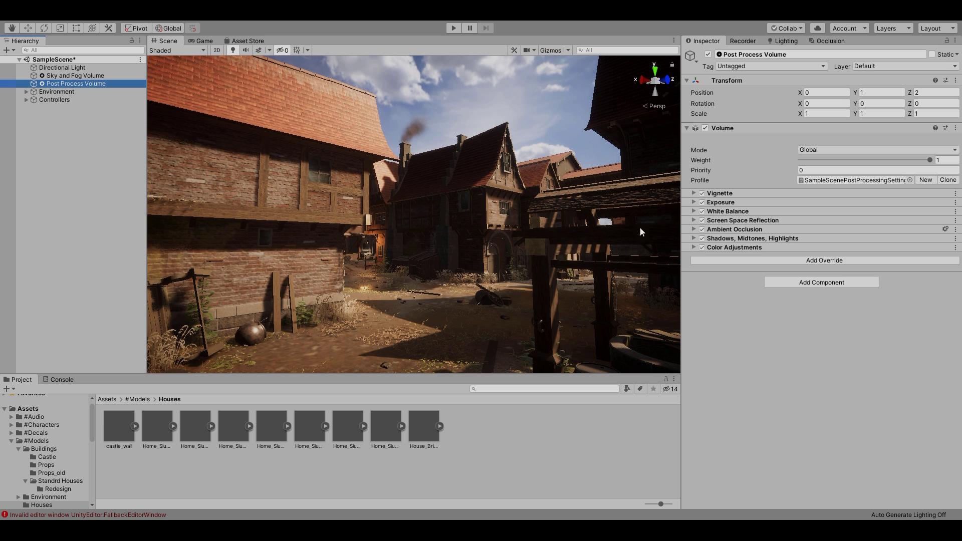
pyautogui.click(694, 194)
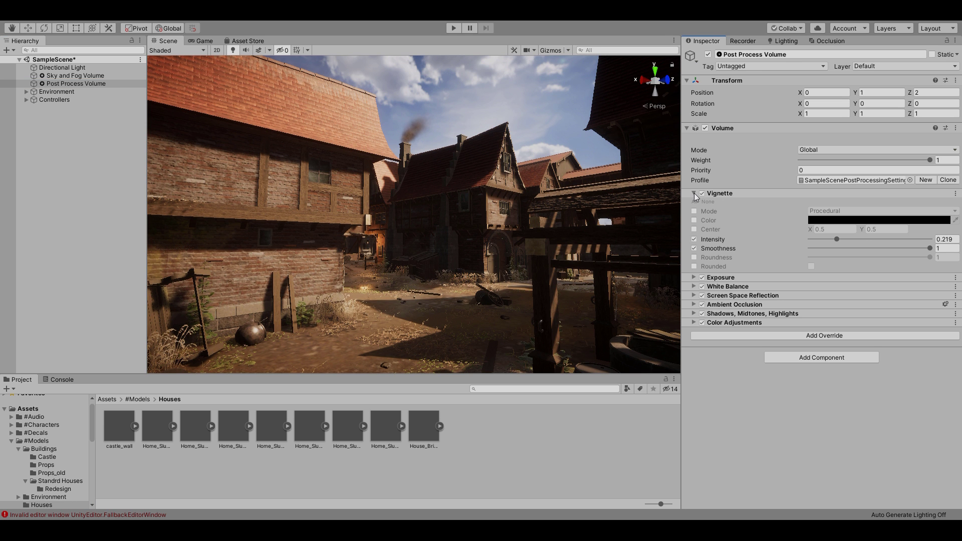
pyautogui.click(702, 193)
pyautogui.click(702, 194)
pyautogui.click(702, 193)
pyautogui.click(702, 194)
pyautogui.click(694, 193)
# Toggle White Balance to compare, leave it enabled, then expand Screen Space Reflection
pyautogui.click(722, 203)
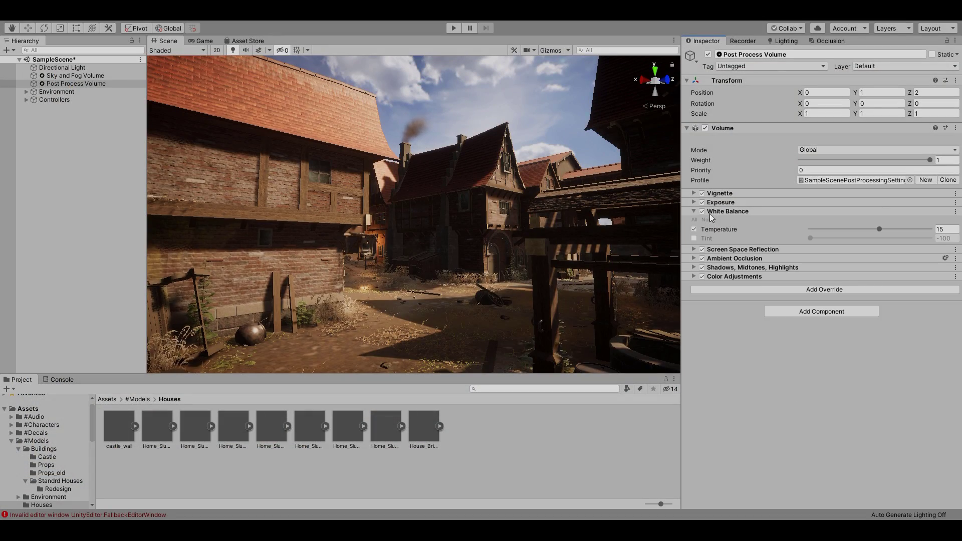
pyautogui.click(702, 212)
pyautogui.click(702, 212)
pyautogui.click(702, 211)
pyautogui.click(702, 212)
pyautogui.click(702, 211)
pyautogui.click(703, 212)
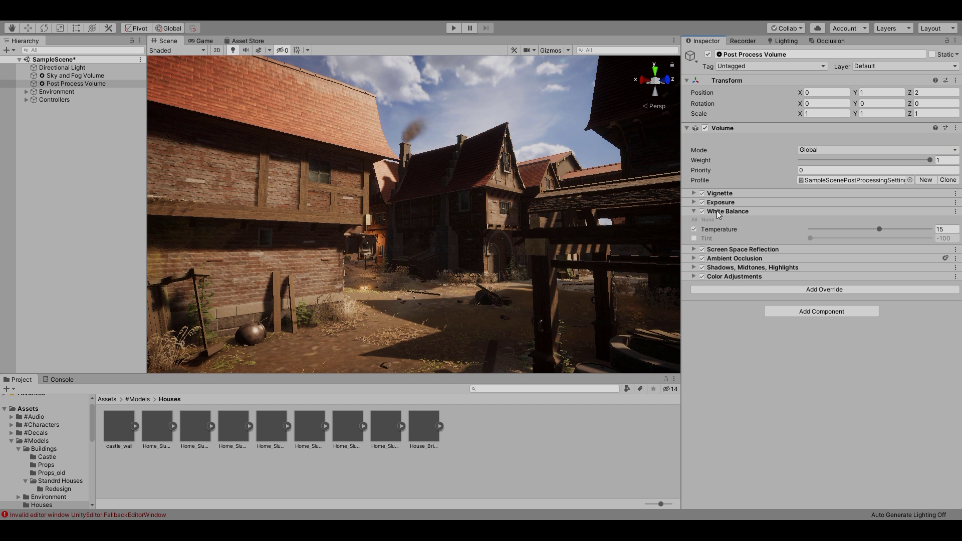
pyautogui.click(719, 213)
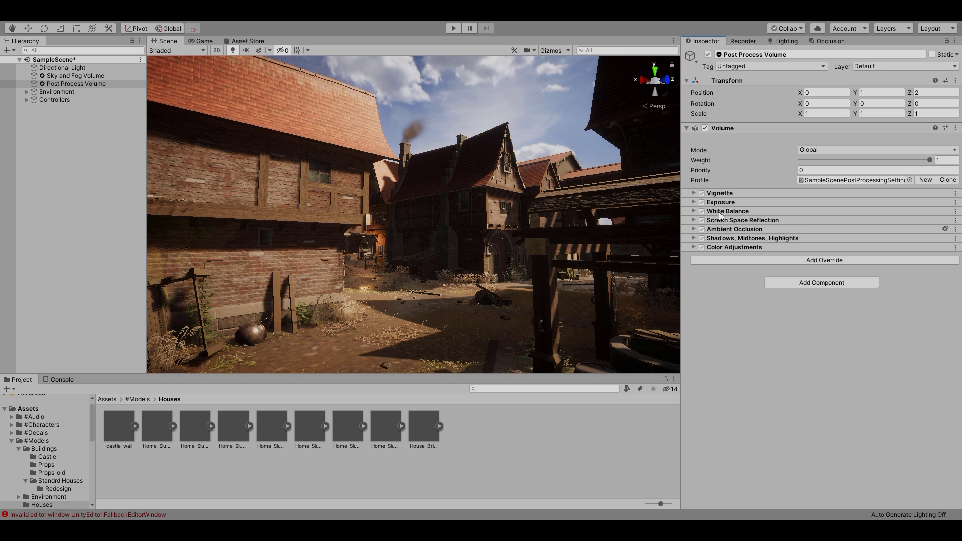
pyautogui.click(720, 221)
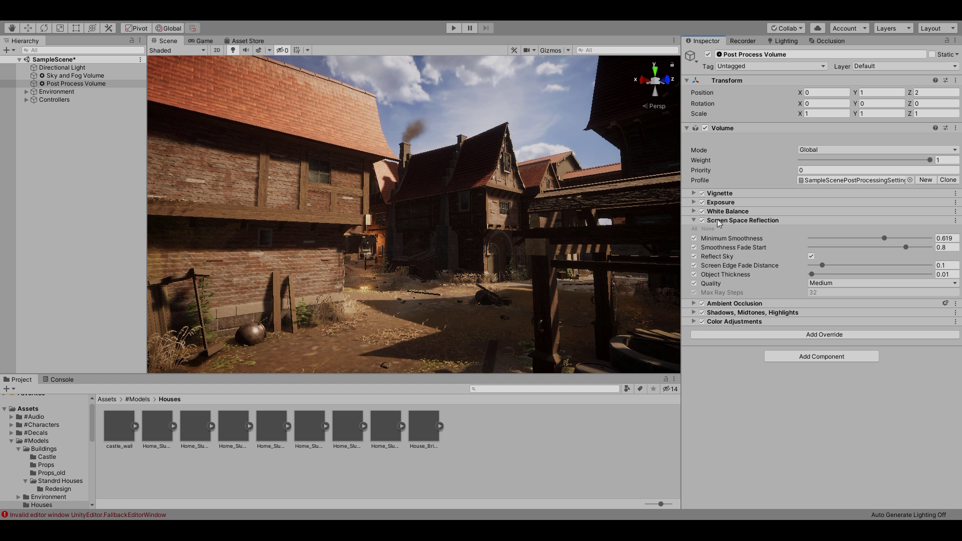
# Locate the volume profile, then toggle Screen Space Reflection off and on in HDRenderPipelineAsset
pyautogui.click(818, 182)
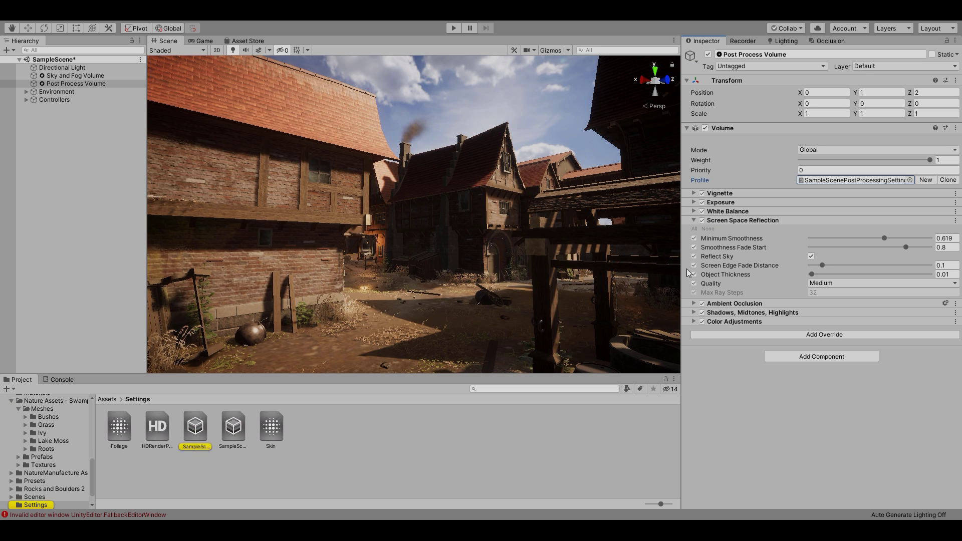
pyautogui.click(167, 426)
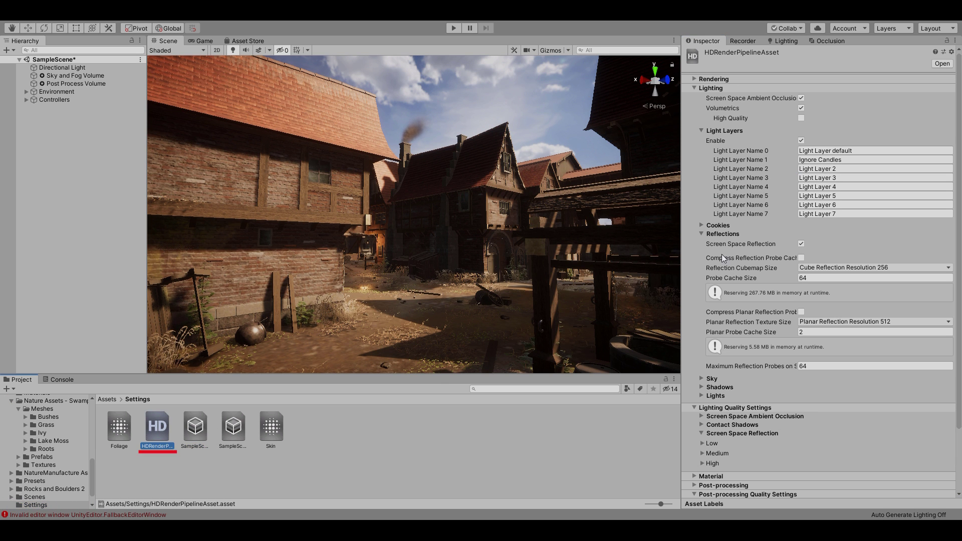
pyautogui.click(801, 243)
pyautogui.click(801, 244)
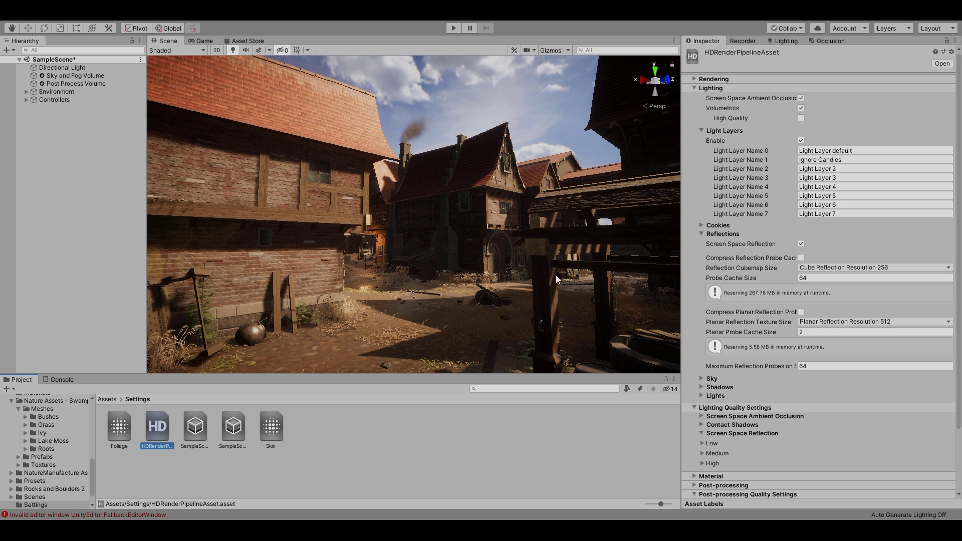
# Return to the Post Process Volume and collapse its Screen Space Reflection override
pyautogui.click(100, 84)
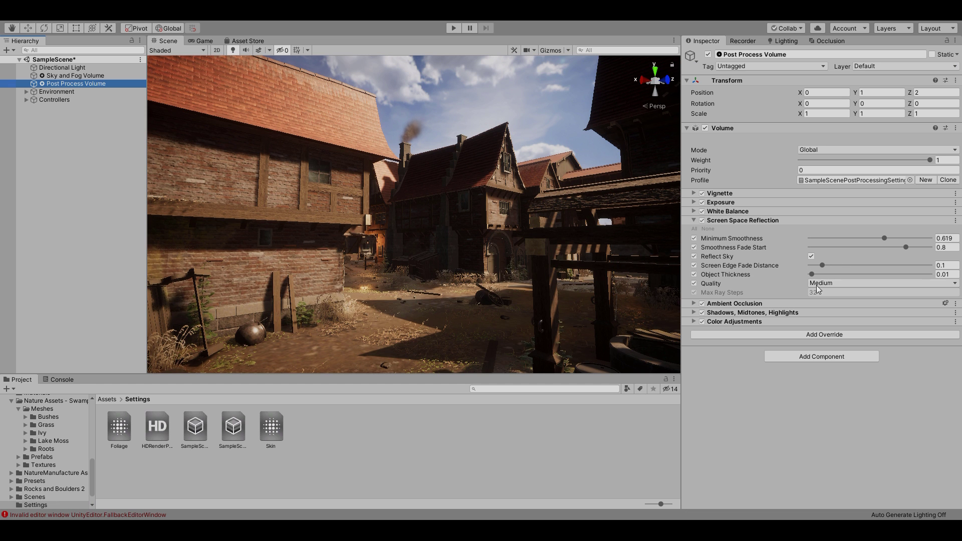
pyautogui.click(787, 284)
pyautogui.click(691, 220)
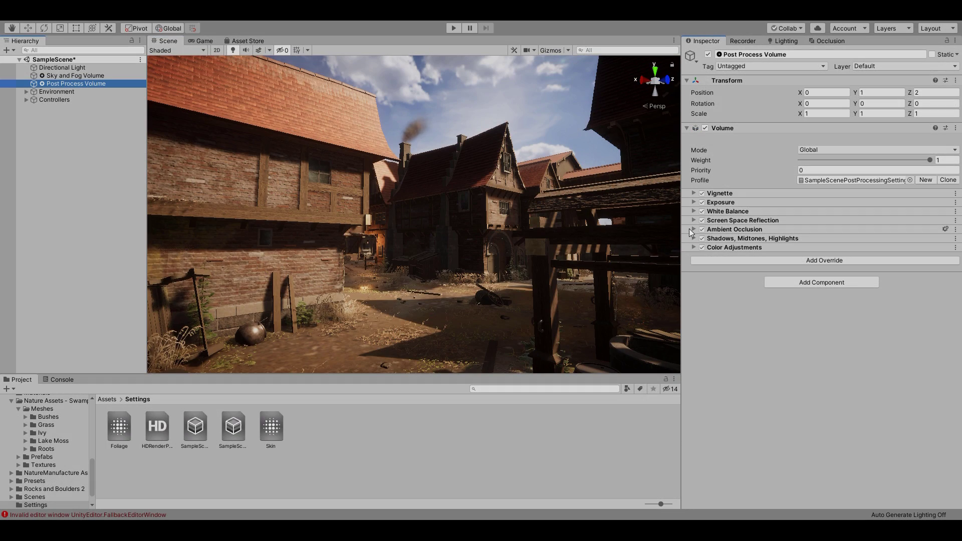
# Compare Ambient Occlusion off and on several times, leaving it enabled and collapsed
pyautogui.click(693, 229)
pyautogui.click(702, 230)
pyautogui.click(702, 230)
pyautogui.click(703, 229)
pyautogui.click(702, 230)
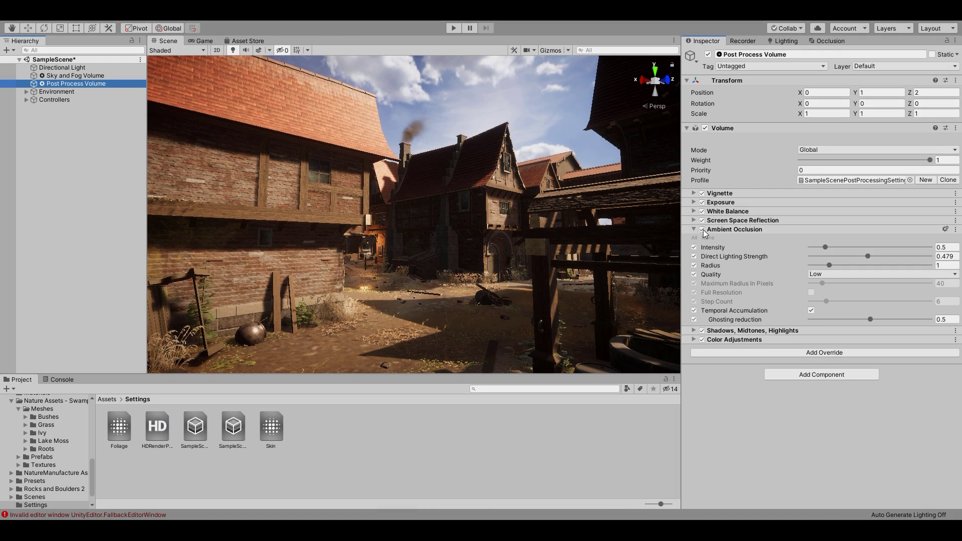
pyautogui.click(702, 229)
pyautogui.click(702, 230)
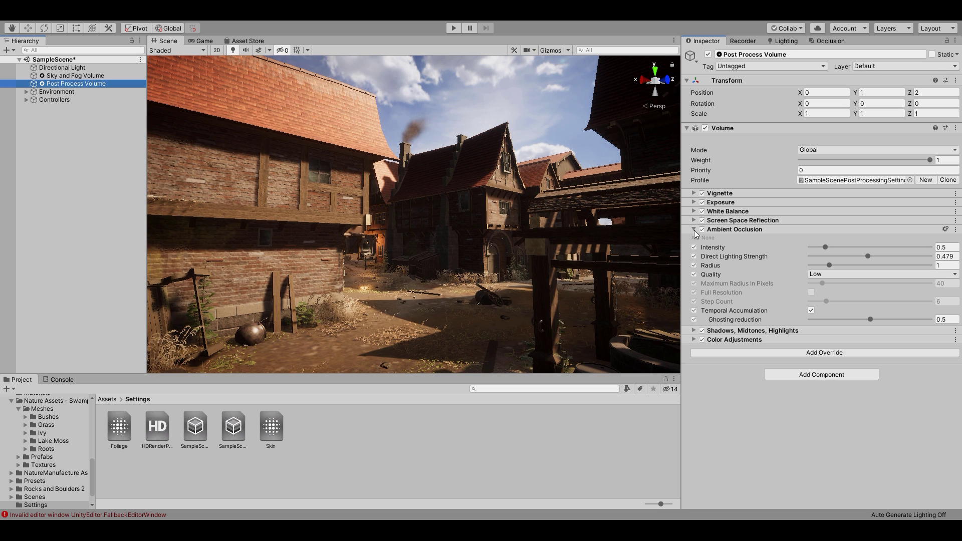
pyautogui.click(693, 230)
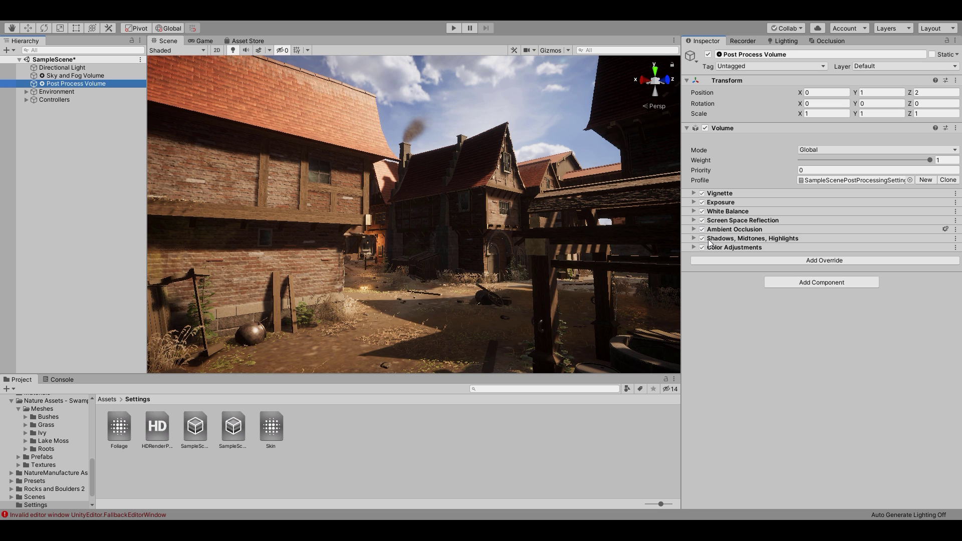
# Compare Shadows Midtones Highlights off and on, leaving it enabled and collapsed
pyautogui.click(694, 238)
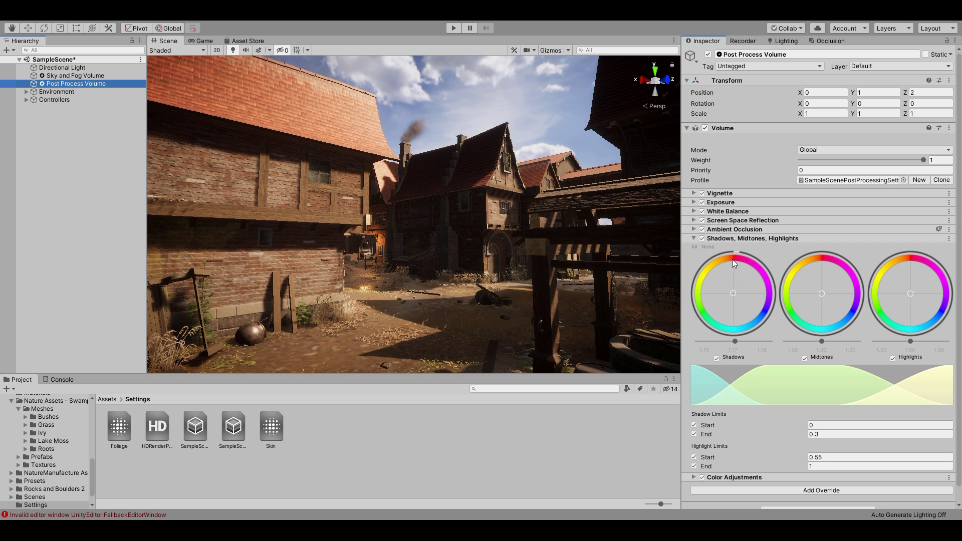
pyautogui.click(703, 238)
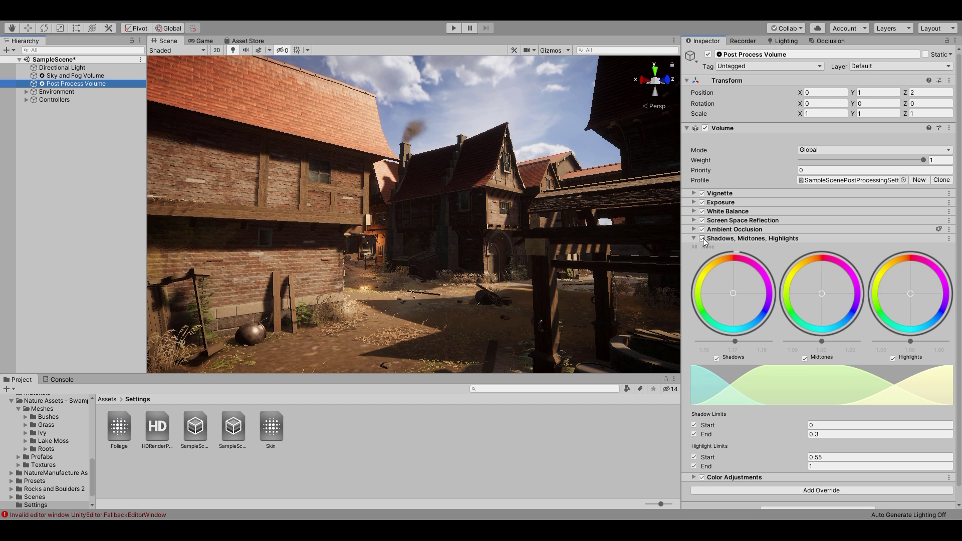
pyautogui.click(702, 239)
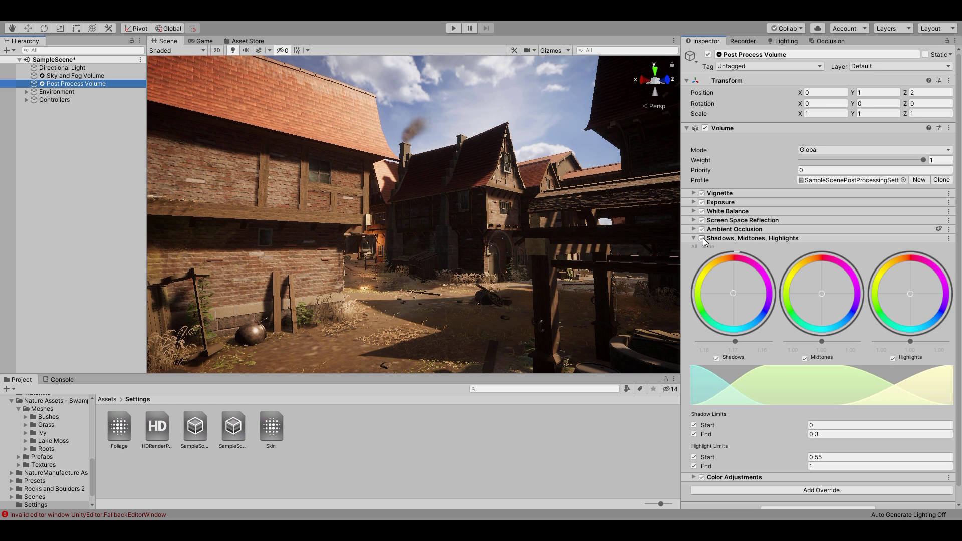
pyautogui.click(694, 238)
# Compare Color Adjustments off and on several times, leaving it enabled and collapsed
pyautogui.click(693, 247)
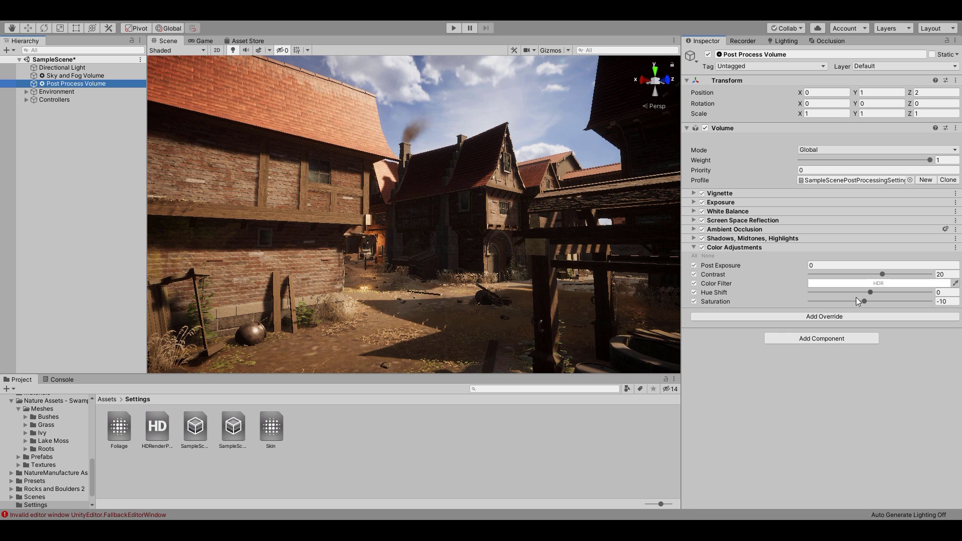
pyautogui.click(702, 247)
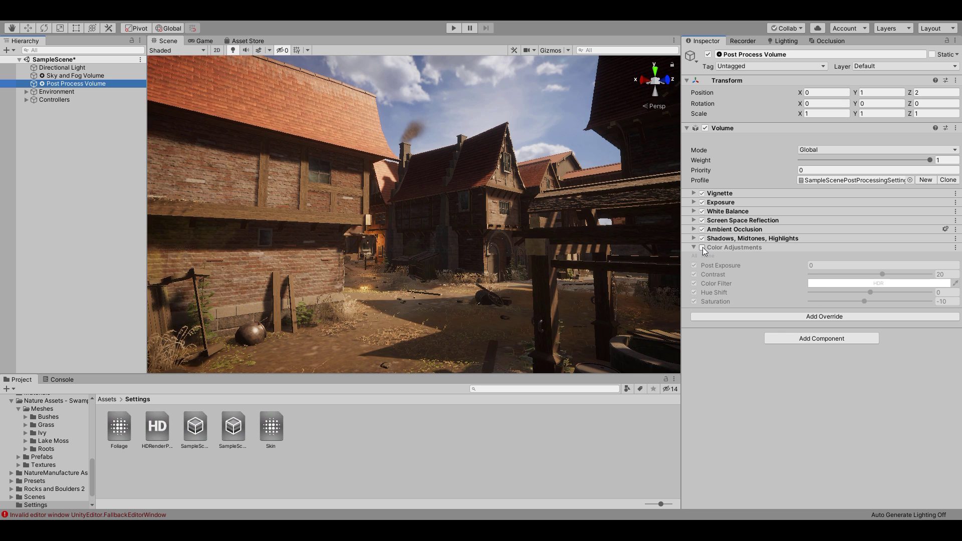
pyautogui.click(702, 248)
pyautogui.click(703, 248)
pyautogui.click(702, 247)
pyautogui.click(702, 247)
pyautogui.click(703, 248)
pyautogui.click(722, 248)
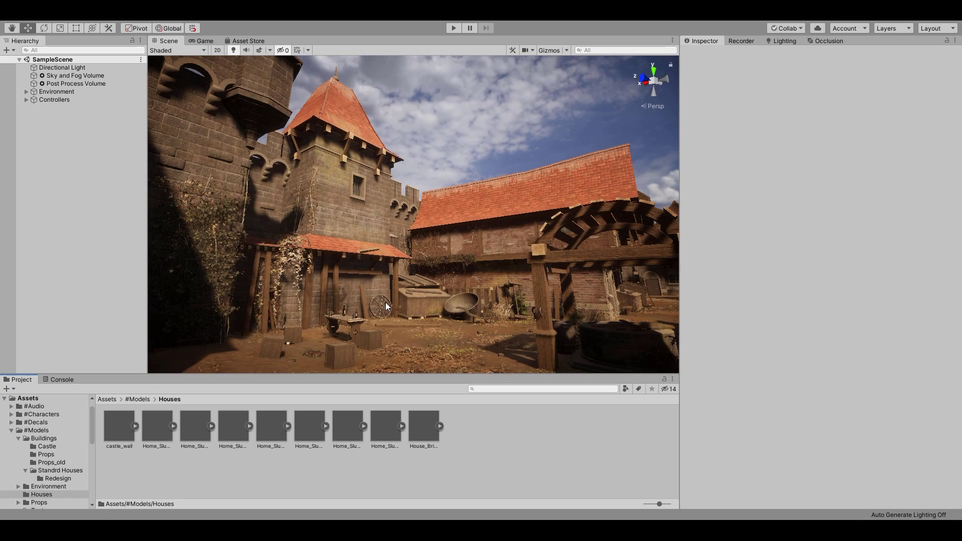
# Select the Directional Light in the Hierarchy and scroll through its Inspector settings
pyautogui.click(77, 69)
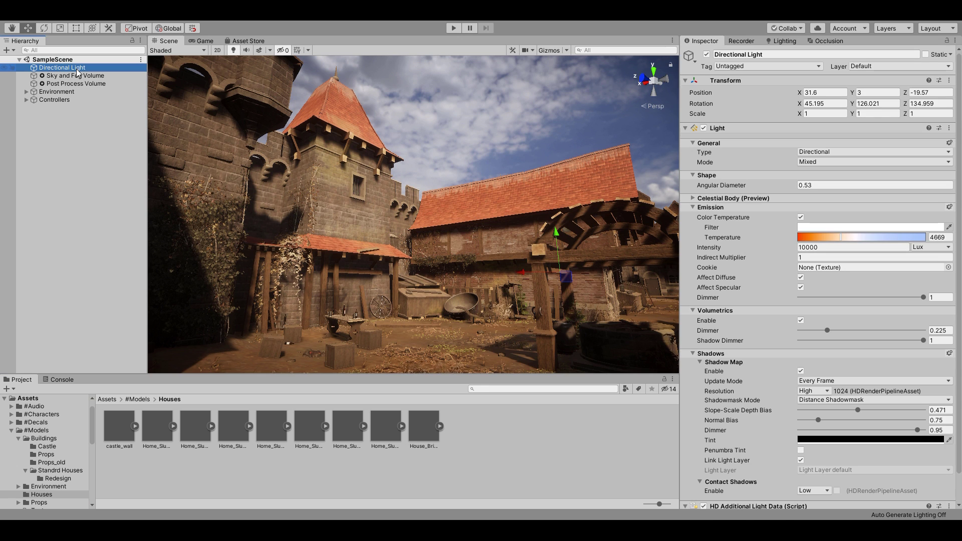
pyautogui.scroll(-3, 748, 221)
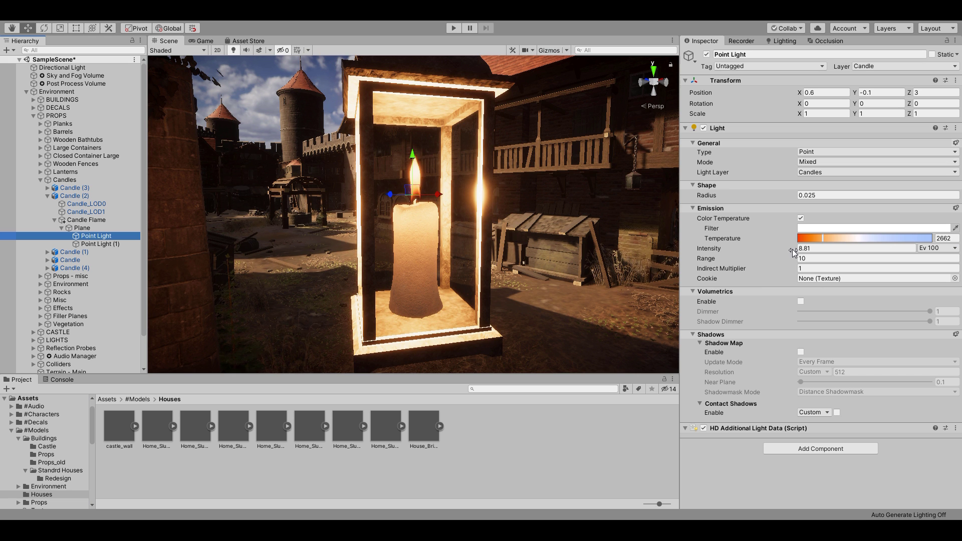
# Raise the candle Point Light's intensity from 8.81 to 13.16
pyautogui.moveTo(792, 248)
pyautogui.mouseDown()
pyautogui.moveTo(884, 247)
pyautogui.moveTo(720, 253)
pyautogui.moveTo(867, 247)
pyautogui.moveTo(807, 248)
pyautogui.mouseUp()
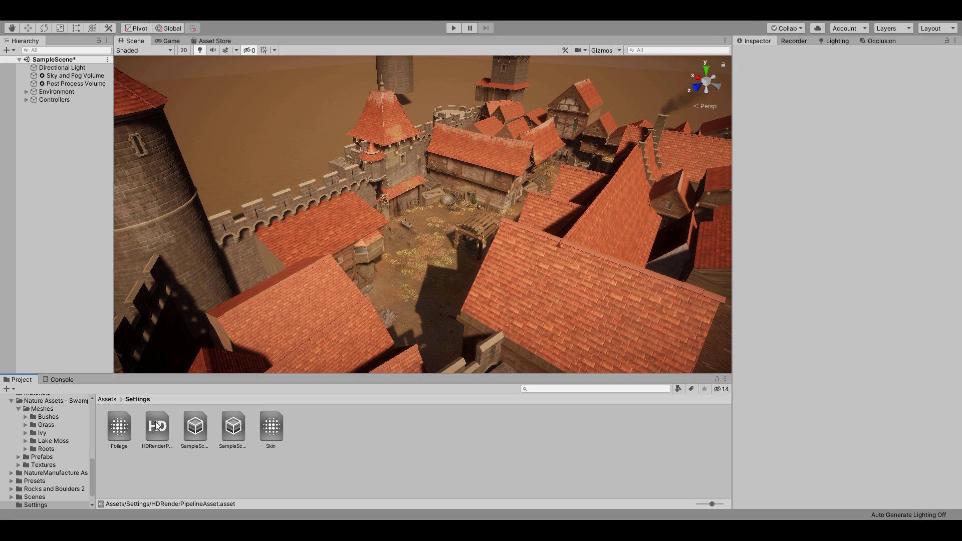
# Review the HDRP asset's Lights, Shadows and Reflections settings, including reflection cubemap size
pyautogui.click(156, 426)
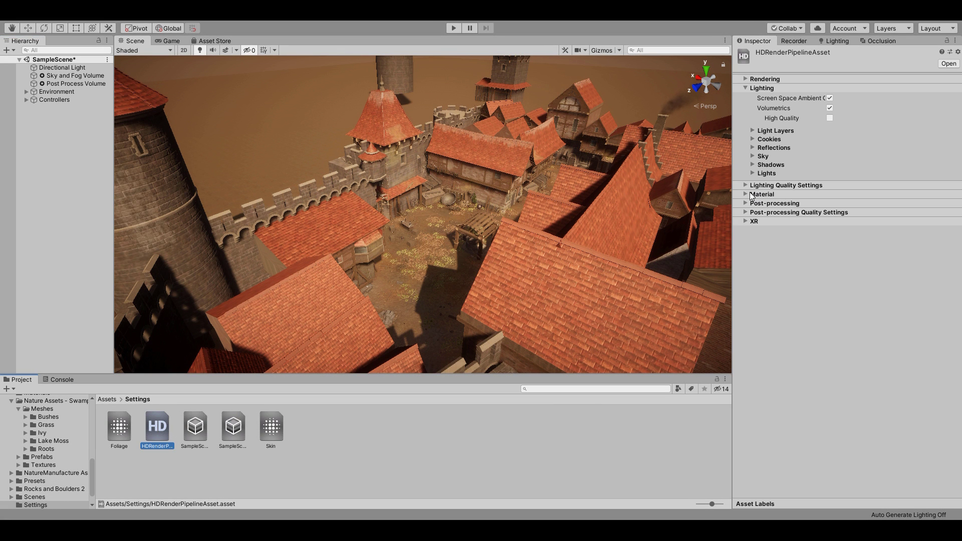
pyautogui.click(753, 174)
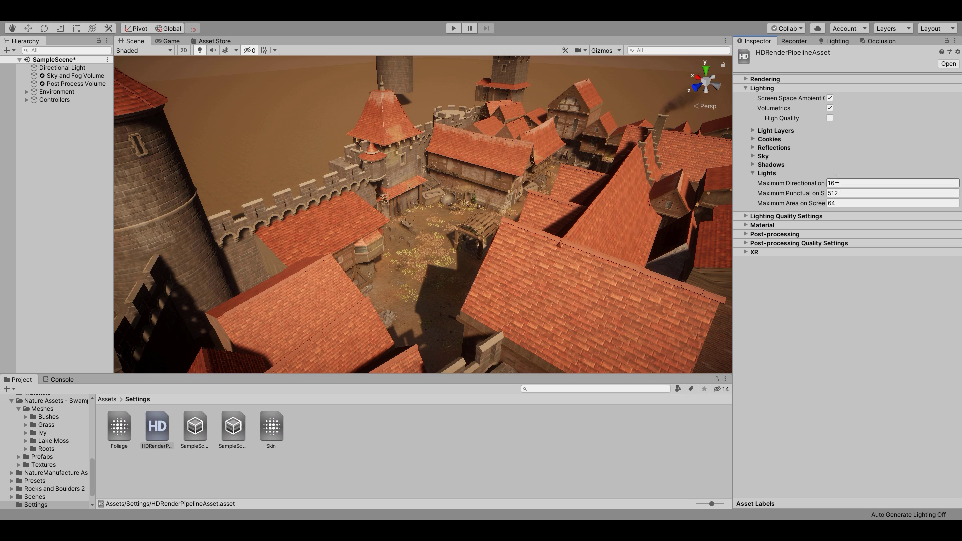
pyautogui.click(753, 165)
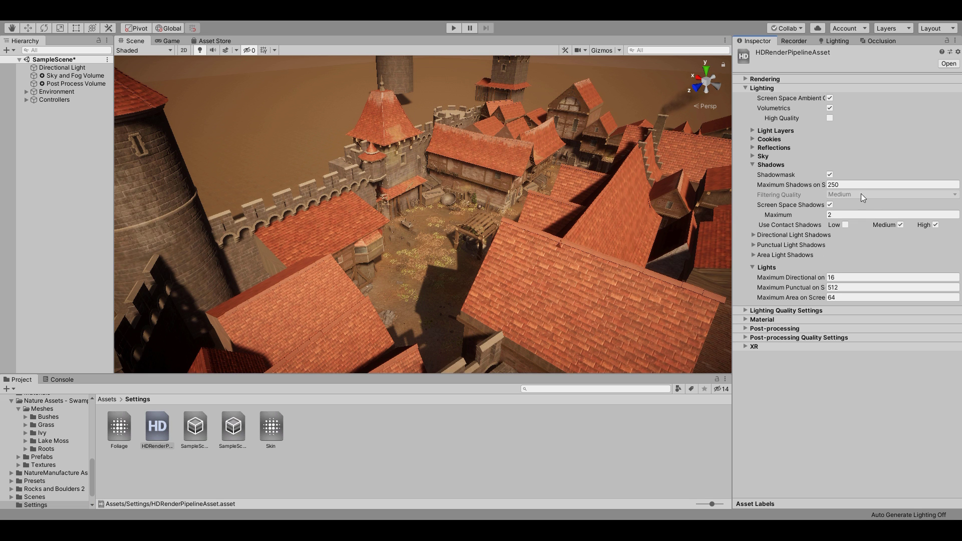
pyautogui.click(753, 165)
pyautogui.click(753, 147)
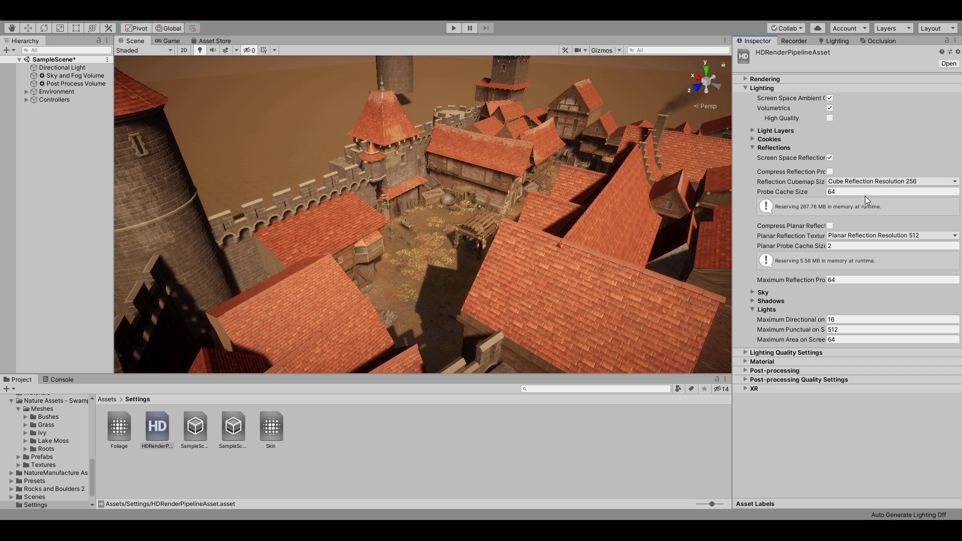
pyautogui.click(896, 181)
pyautogui.click(753, 147)
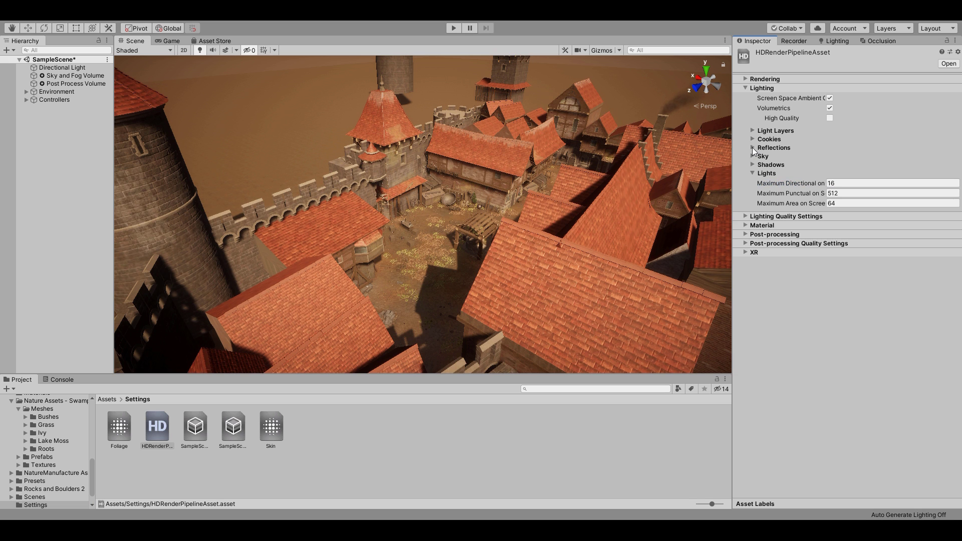
# Expand Lighting Quality Settings to view Screen Space Ambient Occlusion quality levels
pyautogui.click(744, 216)
pyautogui.click(750, 225)
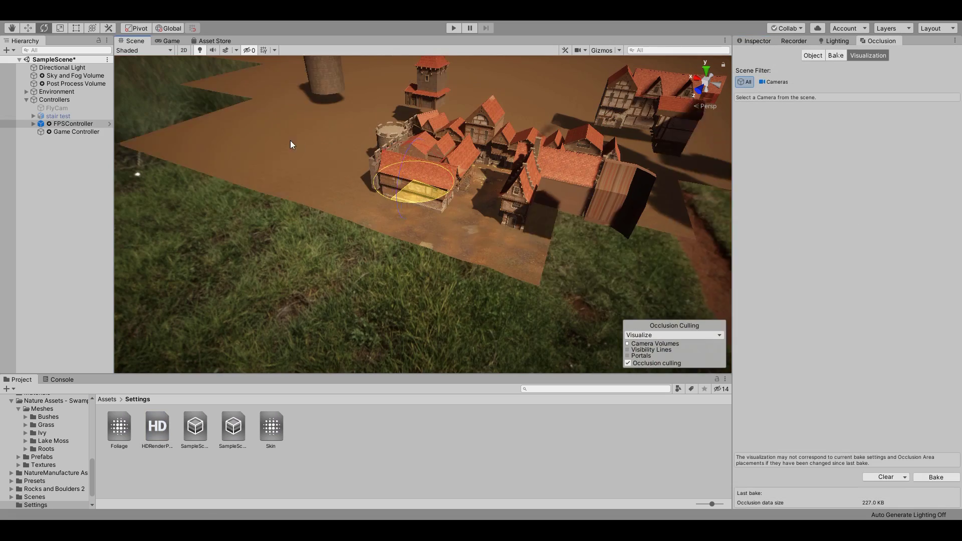
pyautogui.moveTo(291, 140); pyautogui.dragTo(74, 137, button='right')
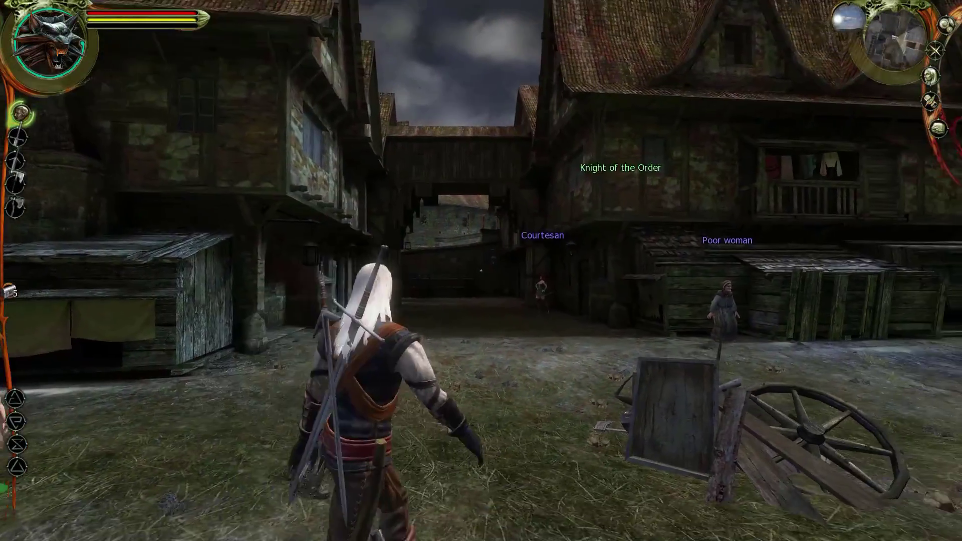
# Walk Geralt down the village street while swinging the camera up and around him
pyautogui.press('w')
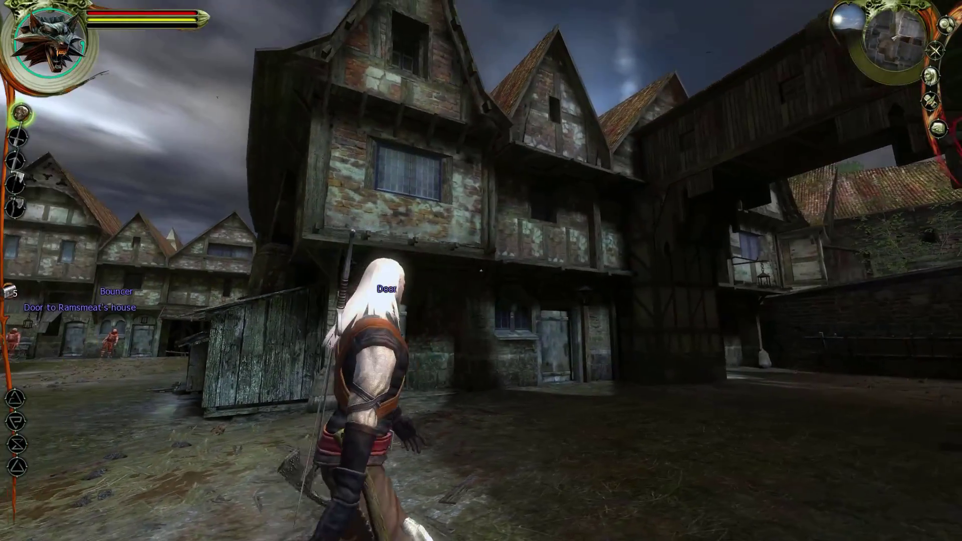
pyautogui.press('w')
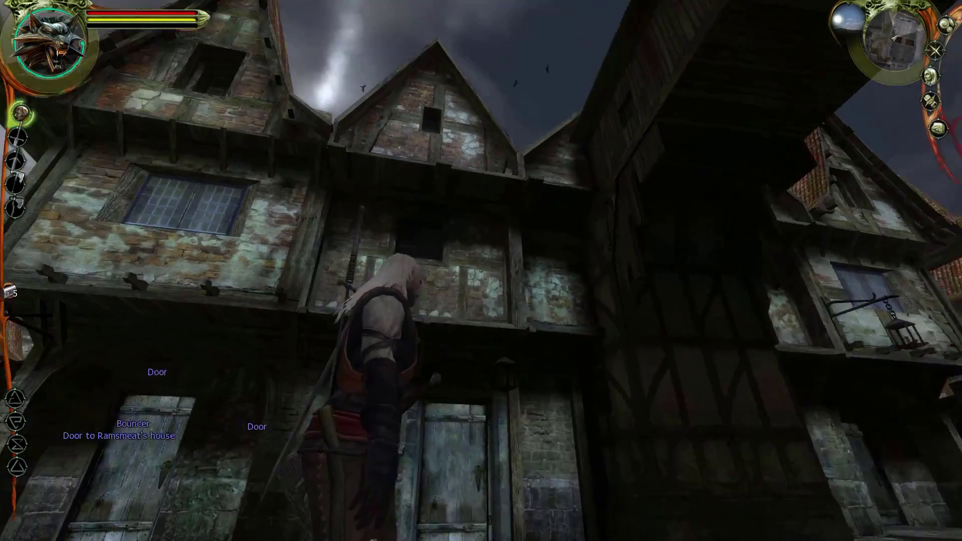
pyautogui.press('w')
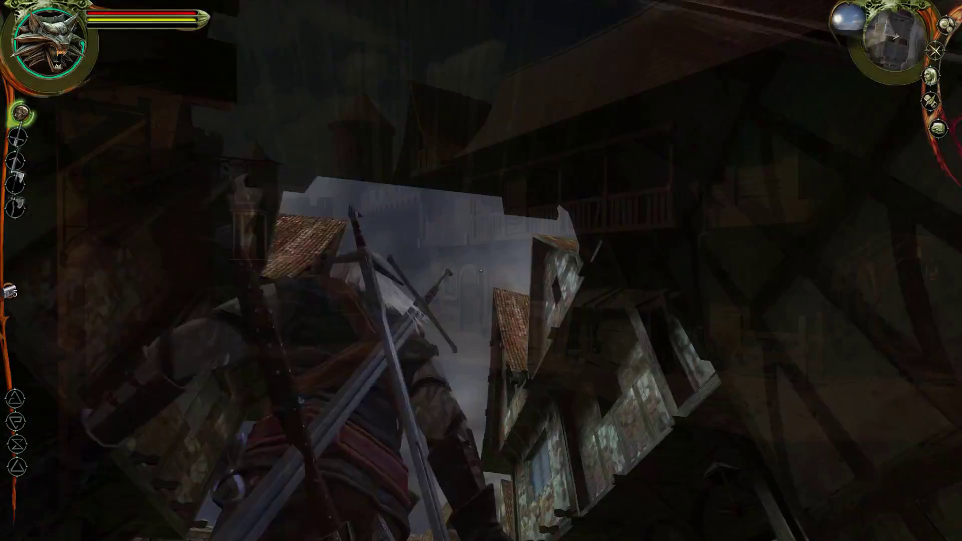